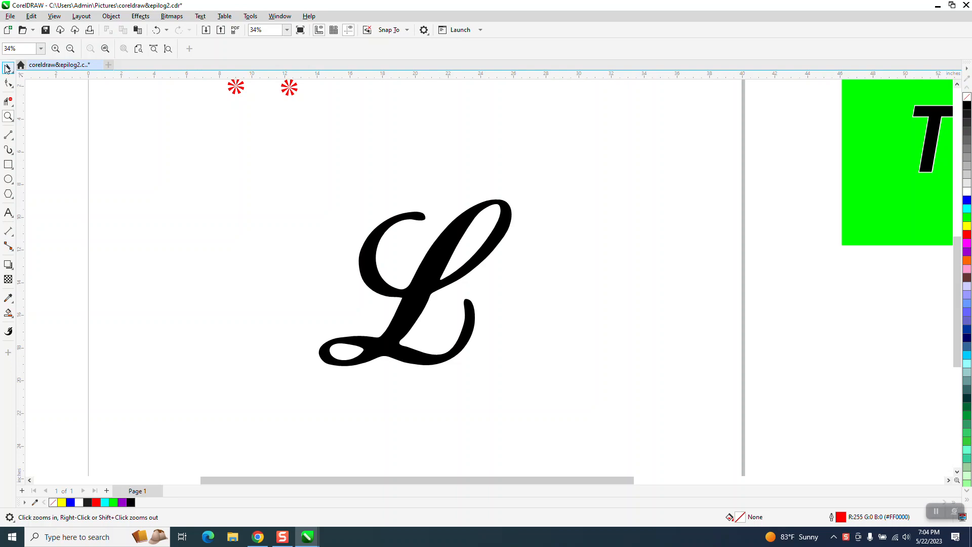
Try the single-line font 1CamBam_Stick_1 on the script letter L
{"action": "left_click", "coordinate": [7, 67]}
{"action": "left_click", "coordinate": [458, 231]}
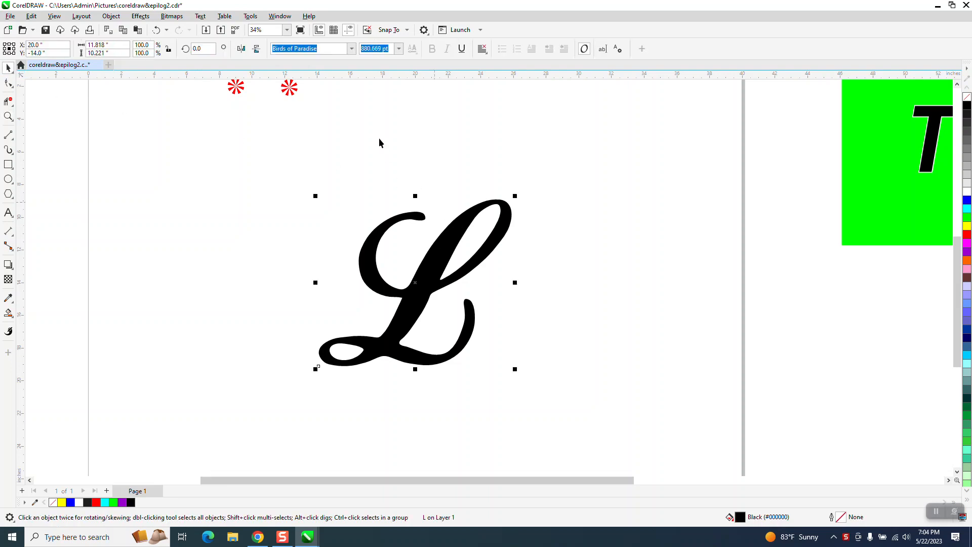
{"action": "left_click", "coordinate": [351, 48]}
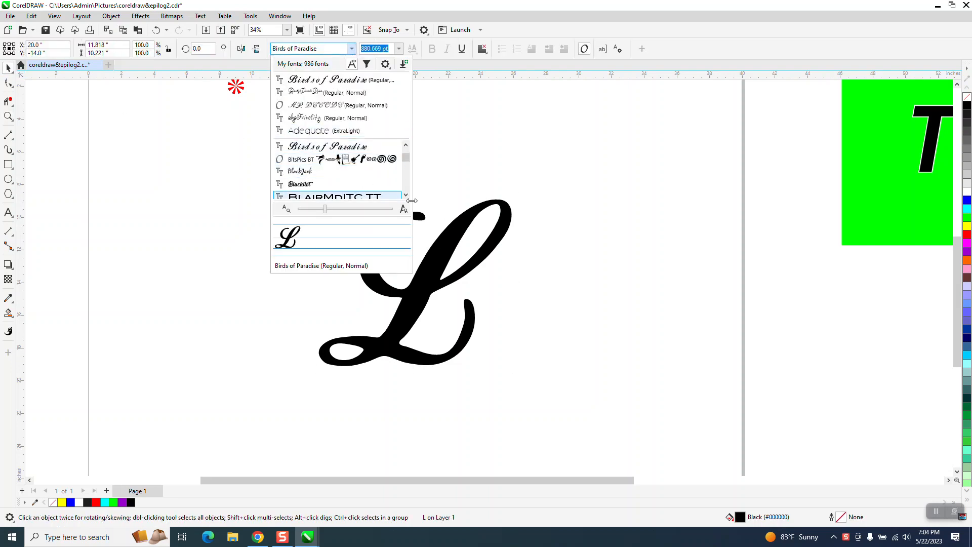
{"action": "scroll", "coordinate": [405, 196], "scroll_direction": "down", "scroll_amount": 10}
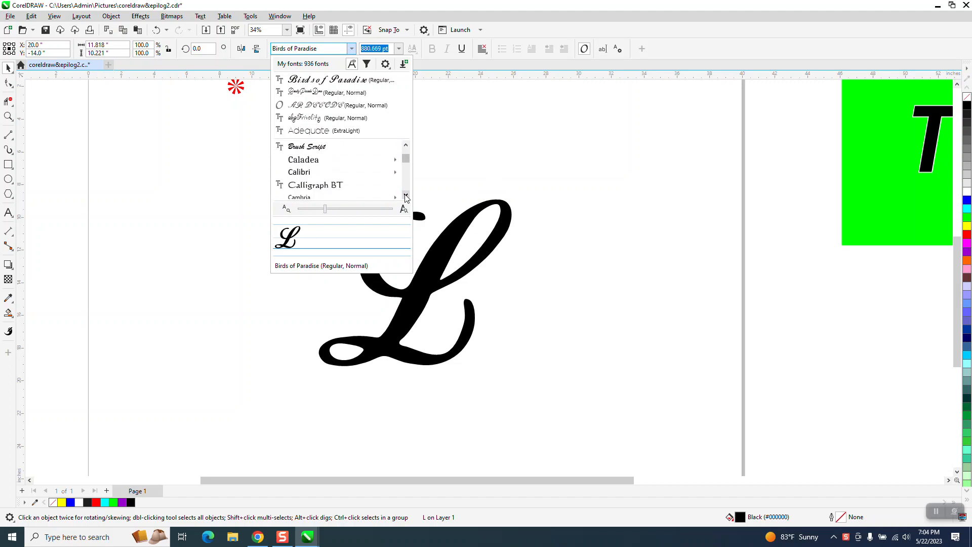
{"action": "scroll", "coordinate": [406, 196], "scroll_direction": "down", "scroll_amount": 8}
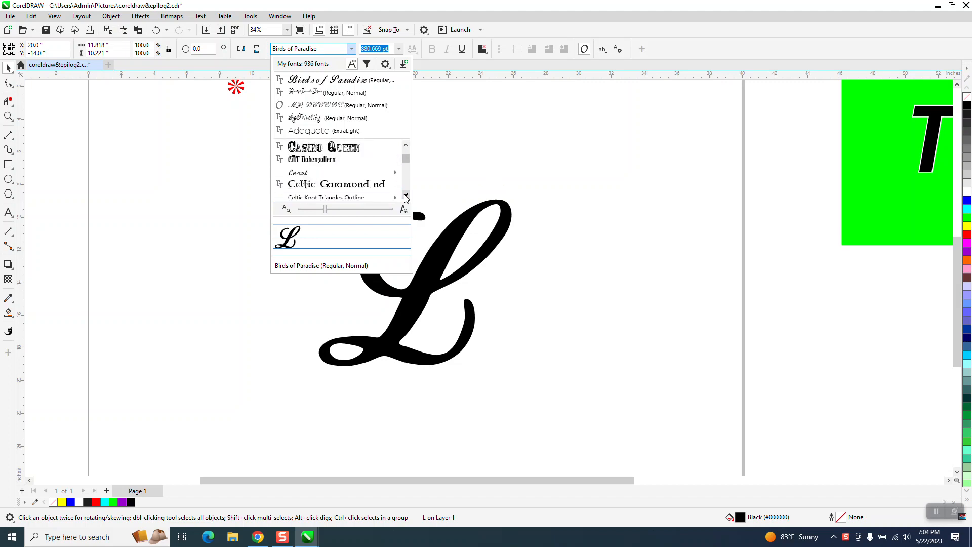
{"action": "scroll", "coordinate": [405, 196], "scroll_direction": "down", "scroll_amount": 6}
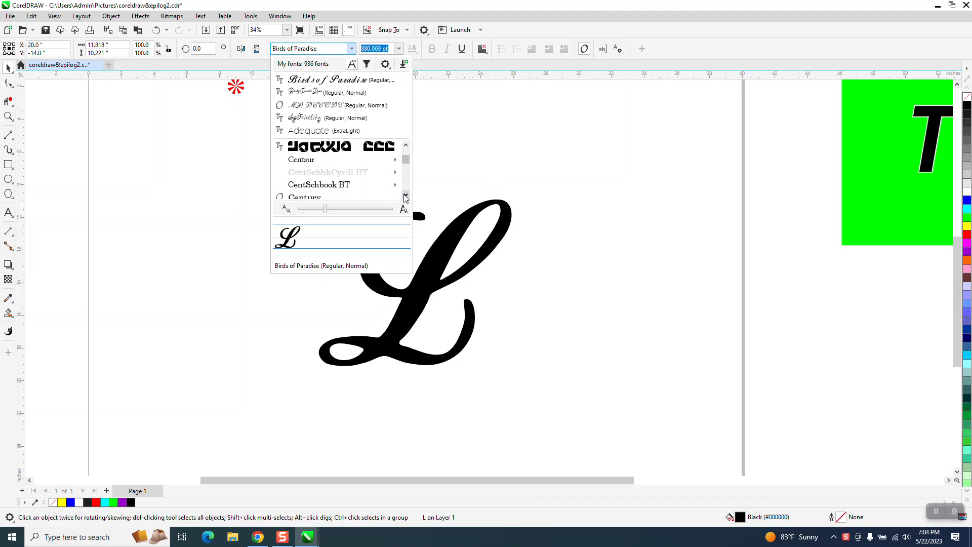
{"action": "scroll", "coordinate": [405, 196], "scroll_direction": "down", "scroll_amount": 8}
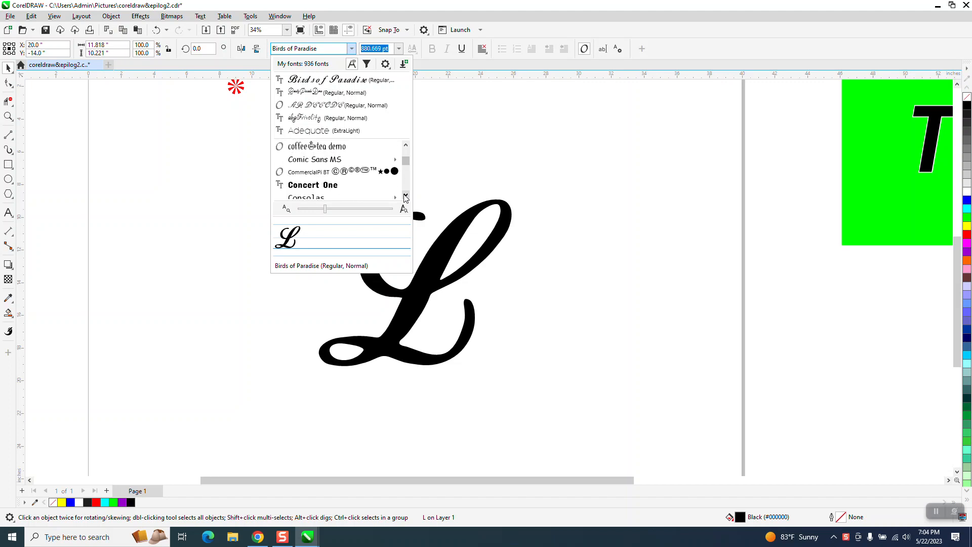
{"action": "scroll", "coordinate": [406, 196], "scroll_direction": "down", "scroll_amount": 8}
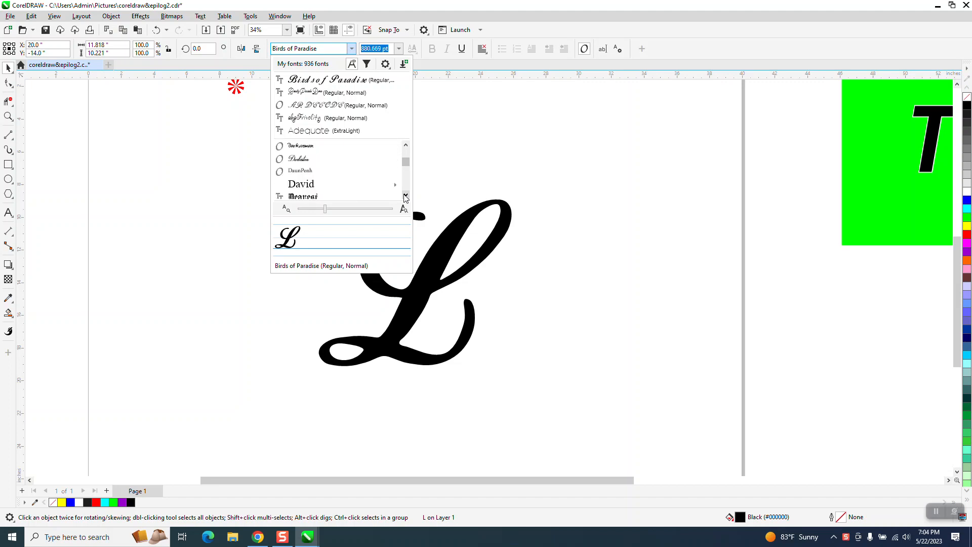
{"action": "left_click_drag", "start_coordinate": [406, 161], "coordinate": [405, 155]}
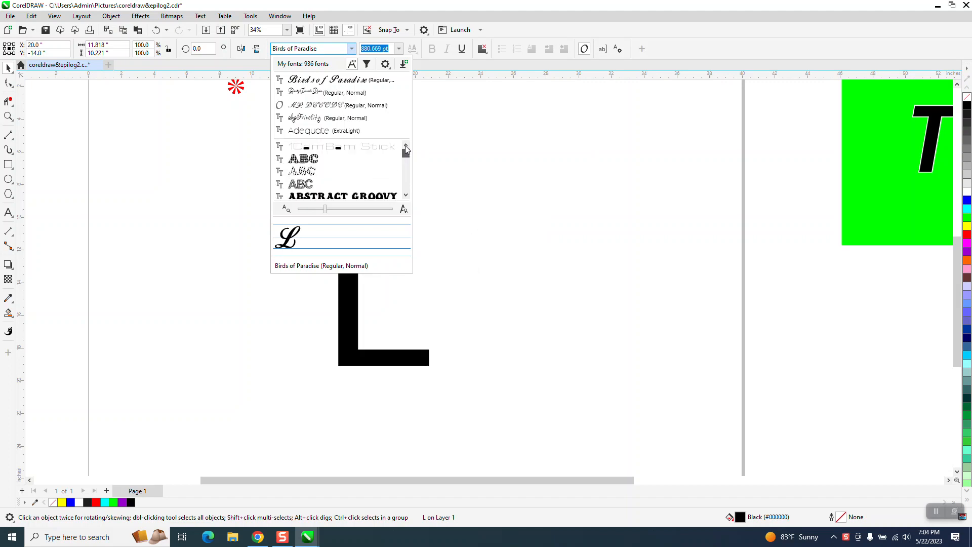
{"action": "left_click", "coordinate": [378, 161]}
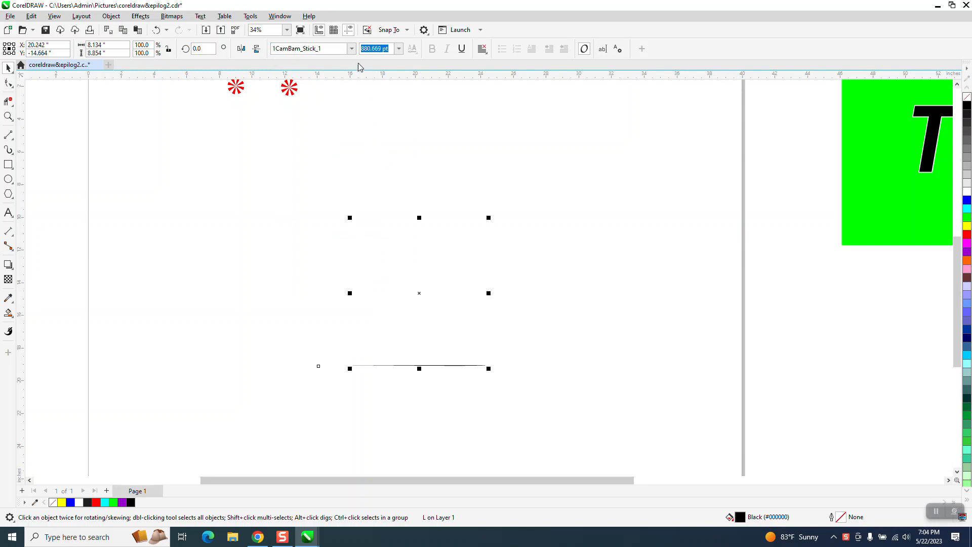
Try the akaFrivolity font on the letter L
{"action": "left_click", "coordinate": [351, 48]}
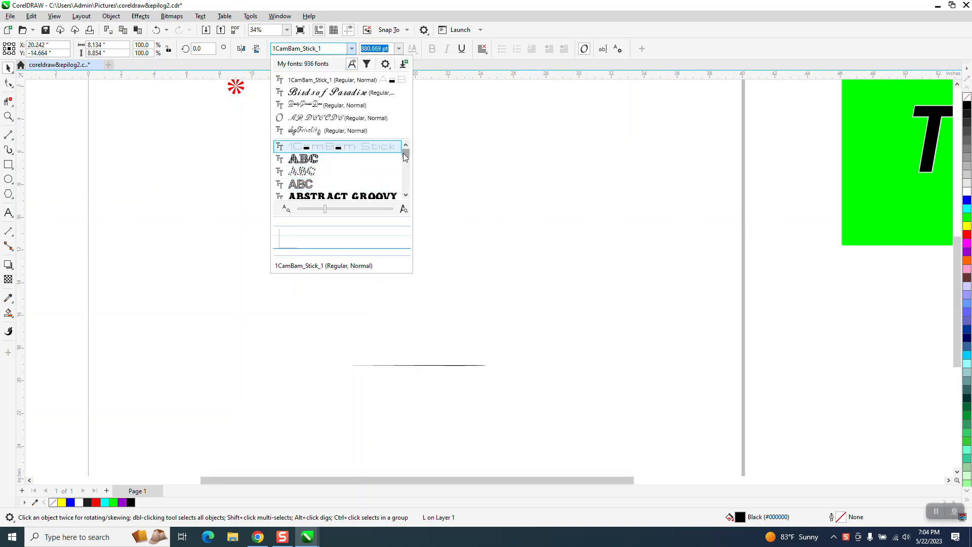
{"action": "left_click_drag", "start_coordinate": [403, 153], "coordinate": [401, 193]}
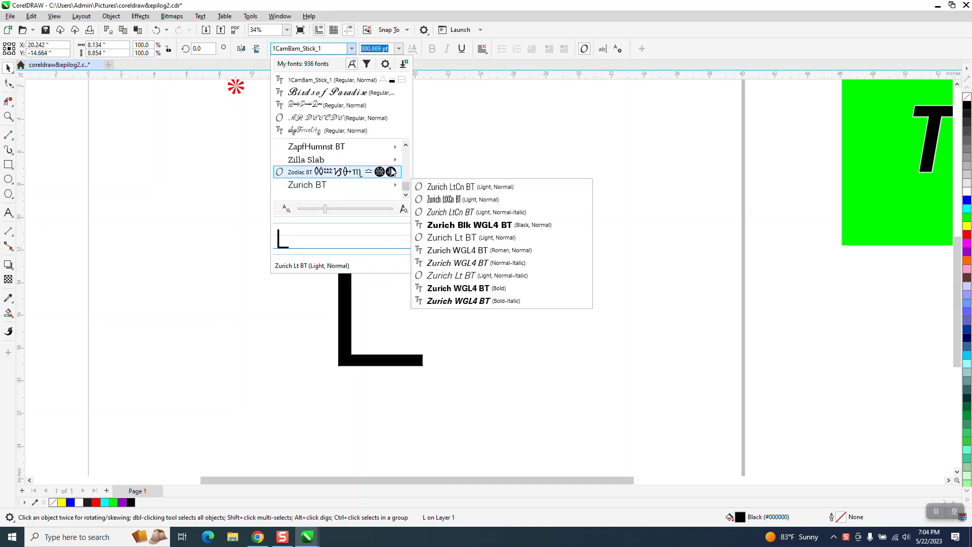
{"action": "left_click", "coordinate": [308, 131]}
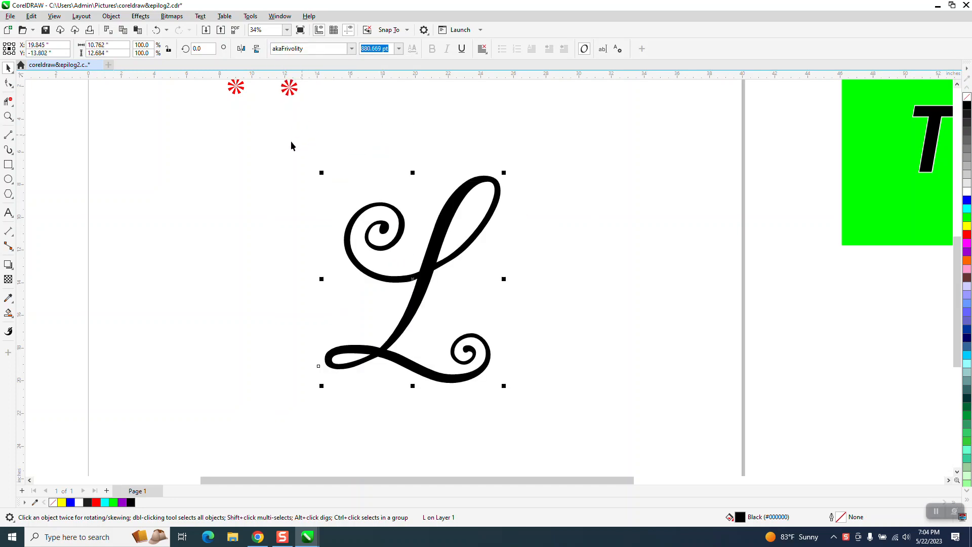
Set the letter L back to the Birds of Paradise font and make it an unfilled black hairline outline
{"action": "left_click", "coordinate": [351, 48]}
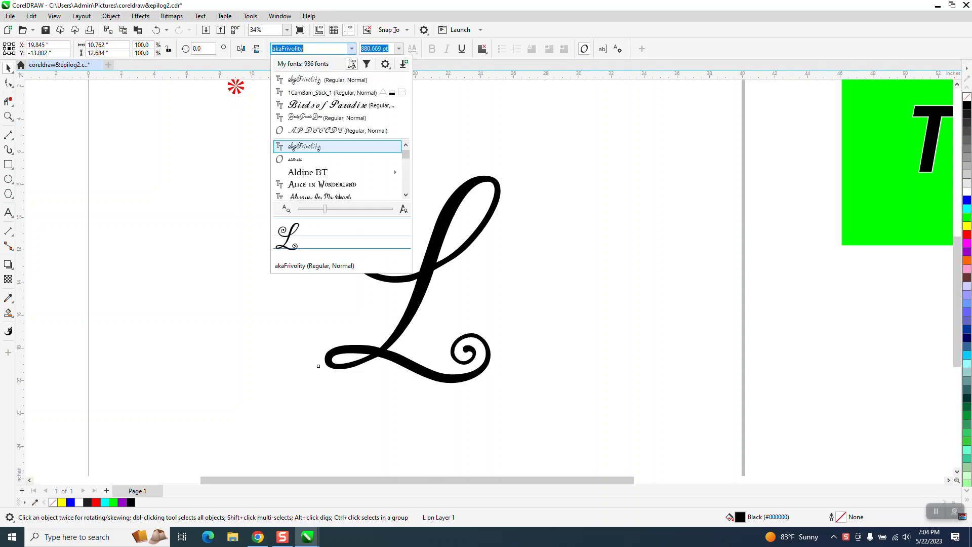
{"action": "left_click", "coordinate": [334, 103]}
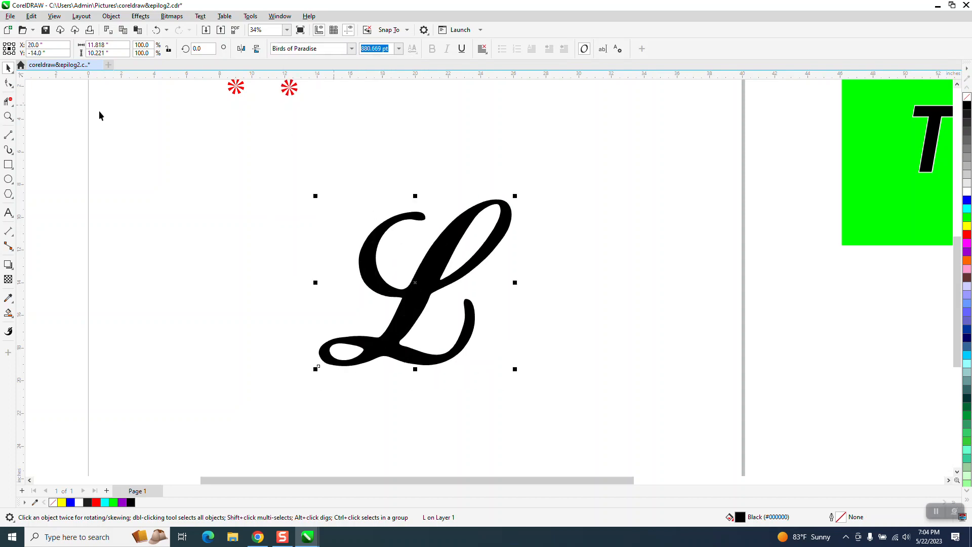
{"action": "left_click", "coordinate": [967, 97]}
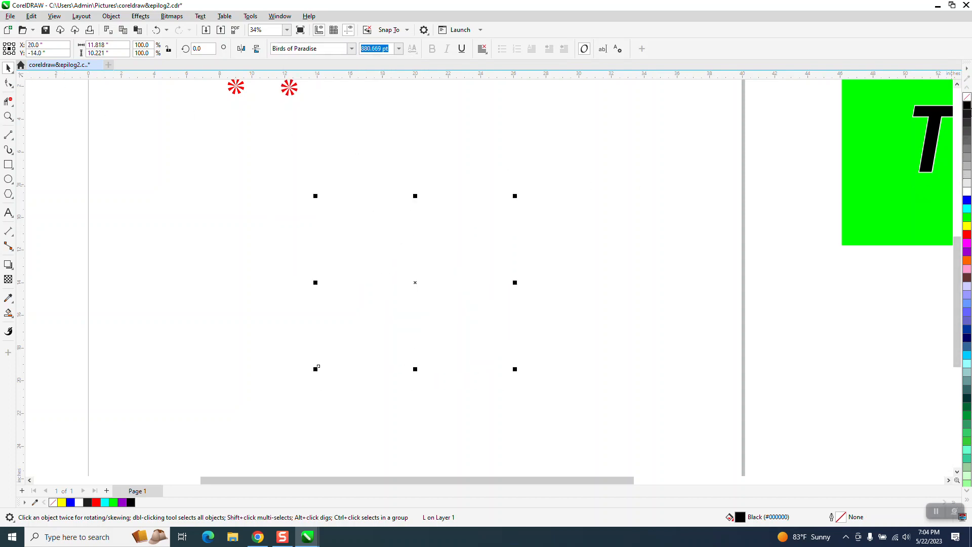
With the 3-Point Curve tool, trace the L's upper-left stroke from its tip around the bowl to the stem
{"action": "left_click", "coordinate": [8, 116]}
{"action": "left_click_drag", "start_coordinate": [259, 182], "coordinate": [644, 423]}
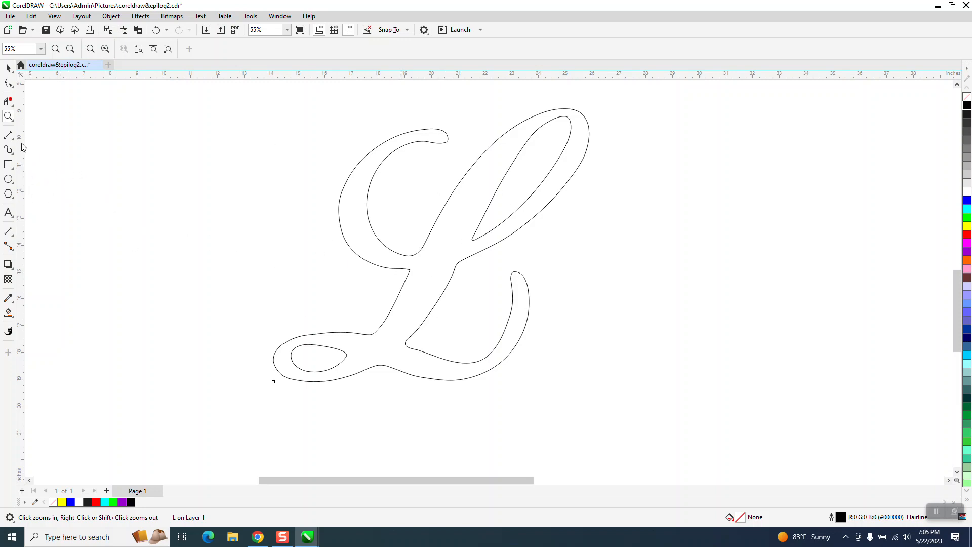
{"action": "left_click", "coordinate": [10, 134]}
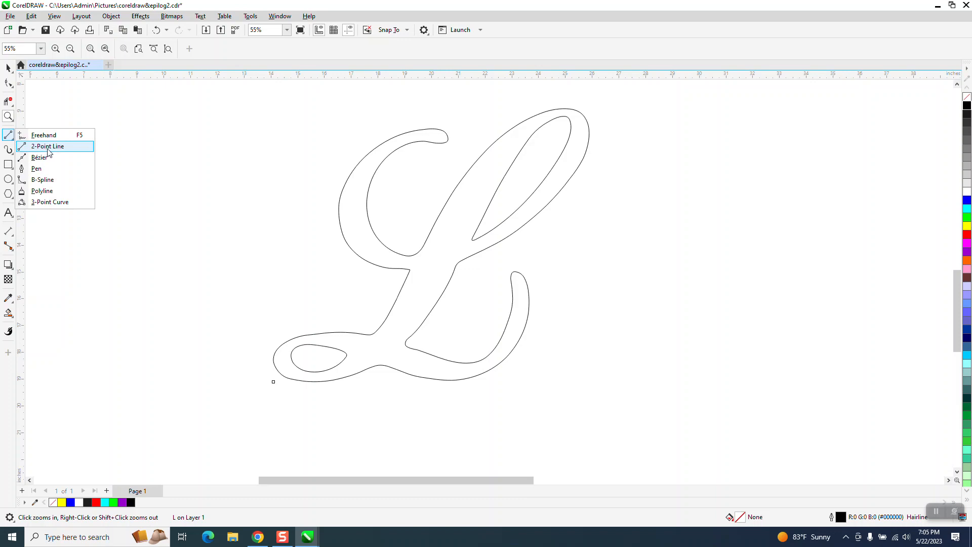
{"action": "left_click", "coordinate": [56, 202]}
{"action": "left_click_drag", "start_coordinate": [439, 140], "coordinate": [405, 262]}
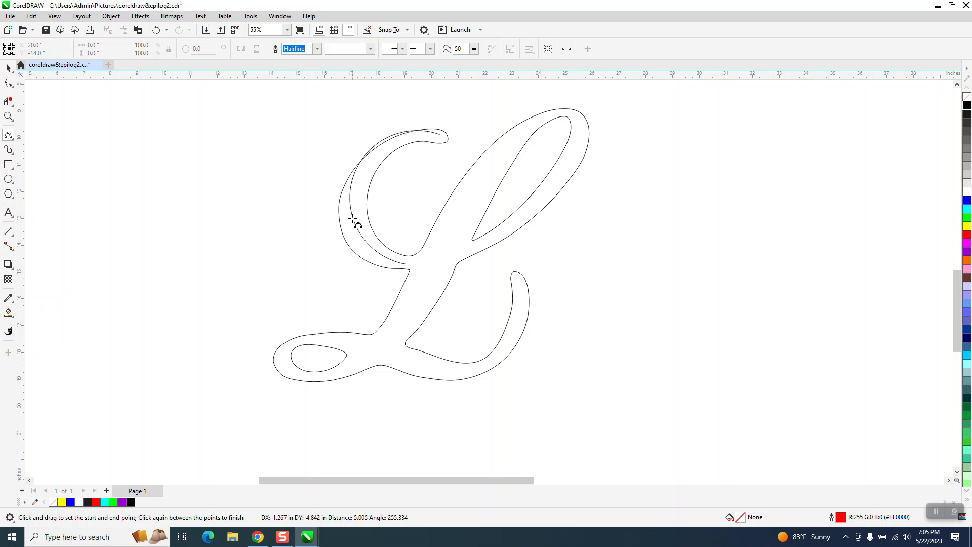
{"action": "left_click", "coordinate": [393, 259]}
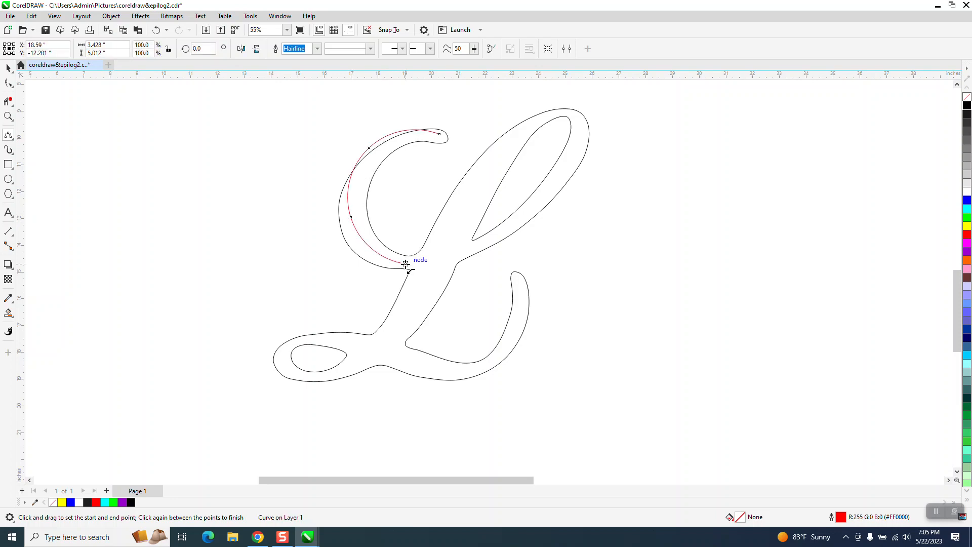
Continue the trace from the stem up around the upper loop and straight down to the letter's base
{"action": "left_click_drag", "start_coordinate": [406, 264], "coordinate": [563, 174]}
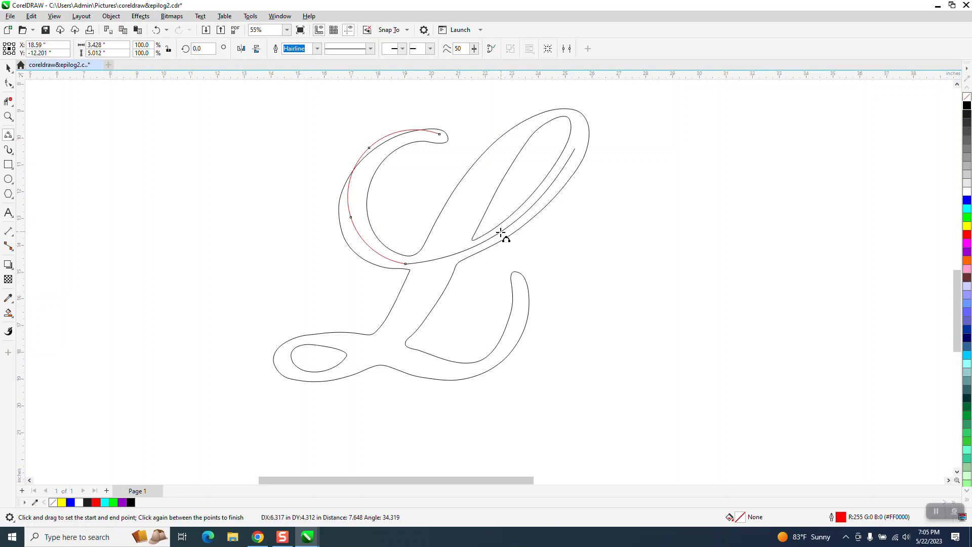
{"action": "left_click", "coordinate": [581, 160]}
{"action": "left_click_drag", "start_coordinate": [577, 148], "coordinate": [517, 137]}
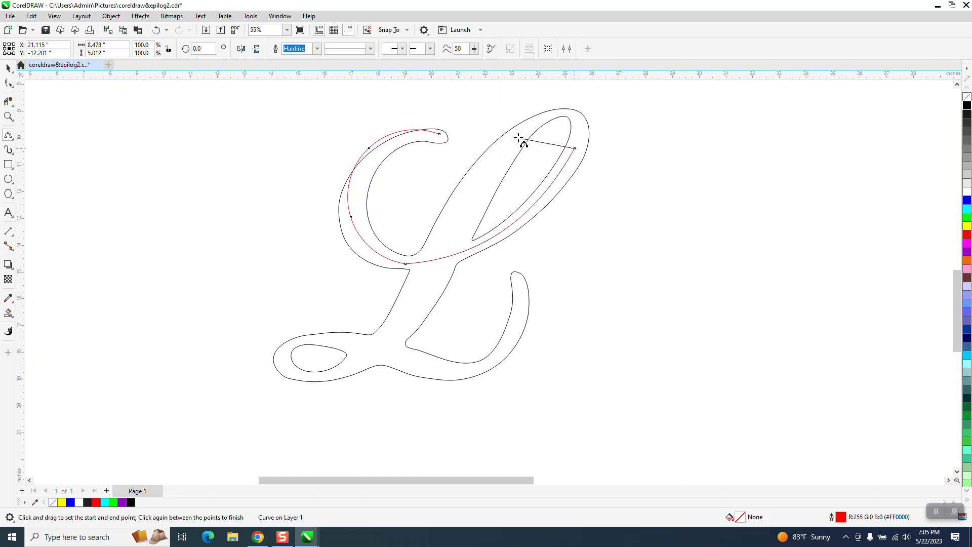
{"action": "left_click", "coordinate": [571, 116]}
{"action": "left_click_drag", "start_coordinate": [517, 137], "coordinate": [281, 363]}
{"action": "left_click", "coordinate": [372, 357]}
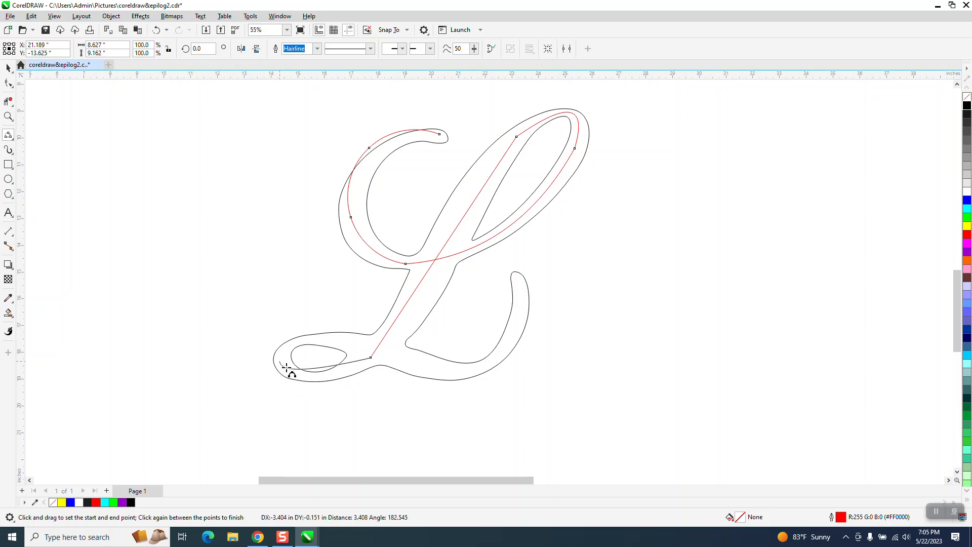
Continue the trace around the lower-left loop and along the lower-right tail to its tip
{"action": "left_click", "coordinate": [318, 381]}
{"action": "left_click", "coordinate": [282, 361]}
{"action": "left_click_drag", "start_coordinate": [280, 361], "coordinate": [374, 342]}
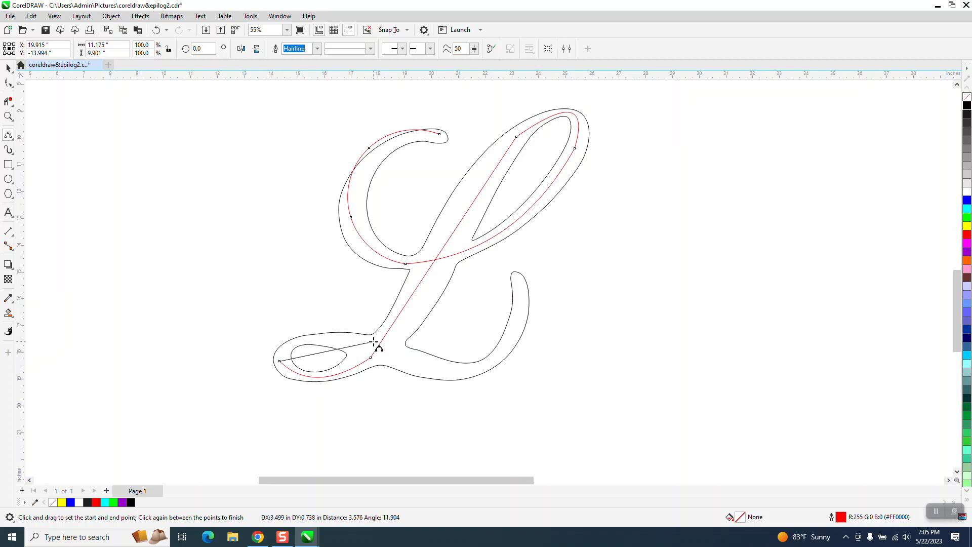
{"action": "left_click", "coordinate": [292, 346]}
{"action": "left_click_drag", "start_coordinate": [373, 340], "coordinate": [520, 281]}
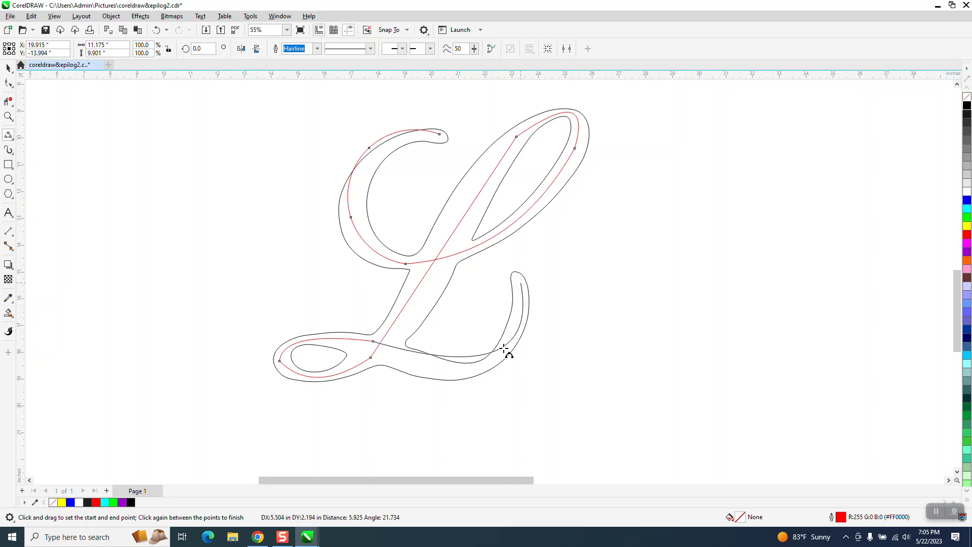
{"action": "left_click", "coordinate": [479, 370]}
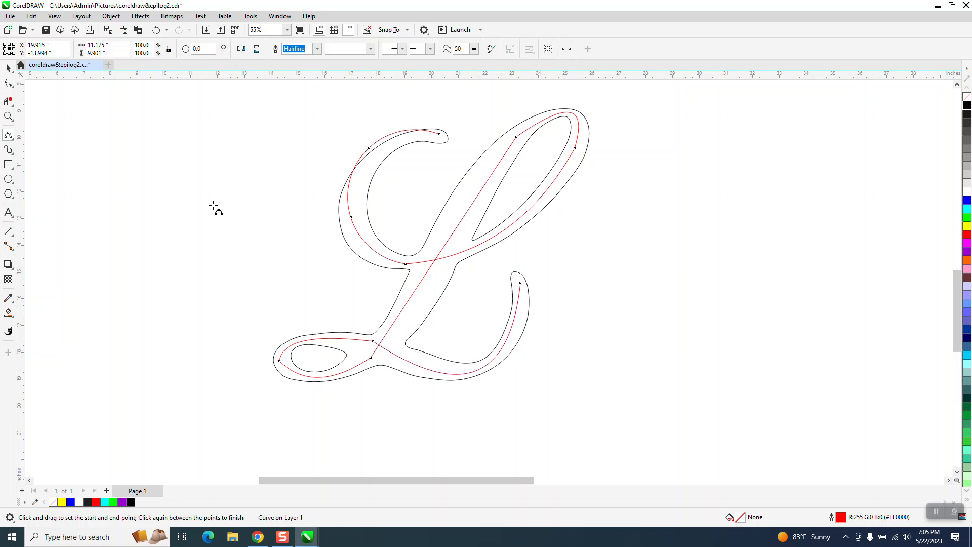
Select the traced curve with the Shape tool and move the upper-left bowl's top node inside the letter outline
{"action": "left_click", "coordinate": [8, 67]}
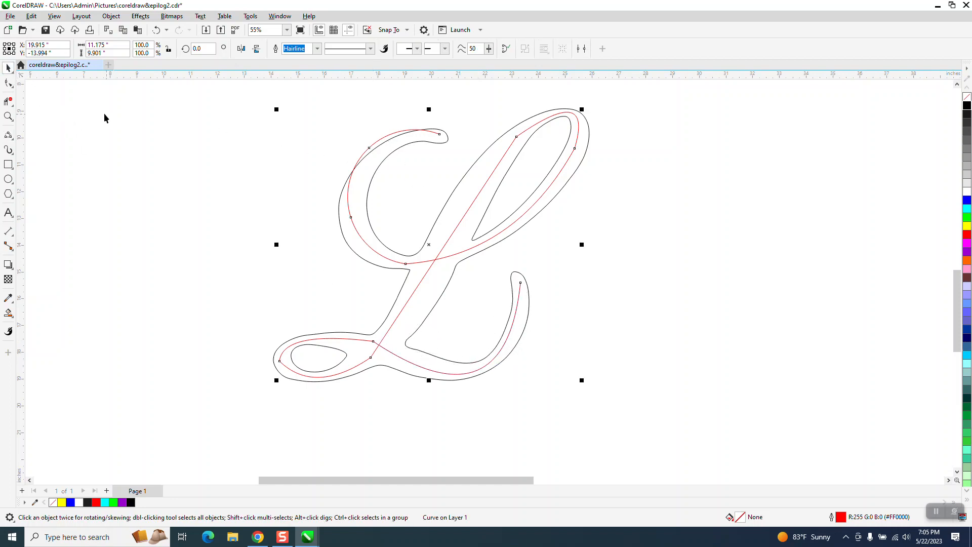
{"action": "left_click_drag", "start_coordinate": [273, 110], "coordinate": [729, 292]}
{"action": "left_click", "coordinate": [9, 82]}
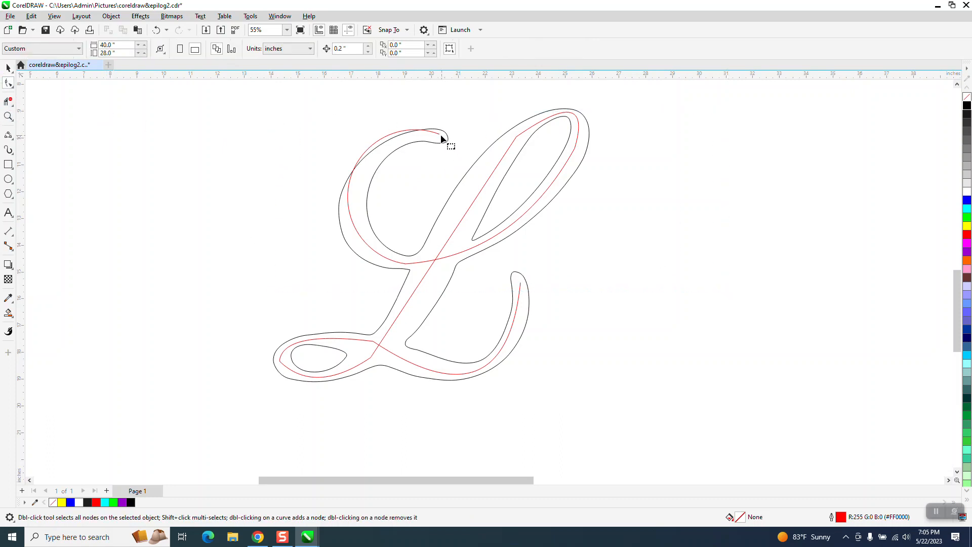
{"action": "left_click", "coordinate": [440, 134]}
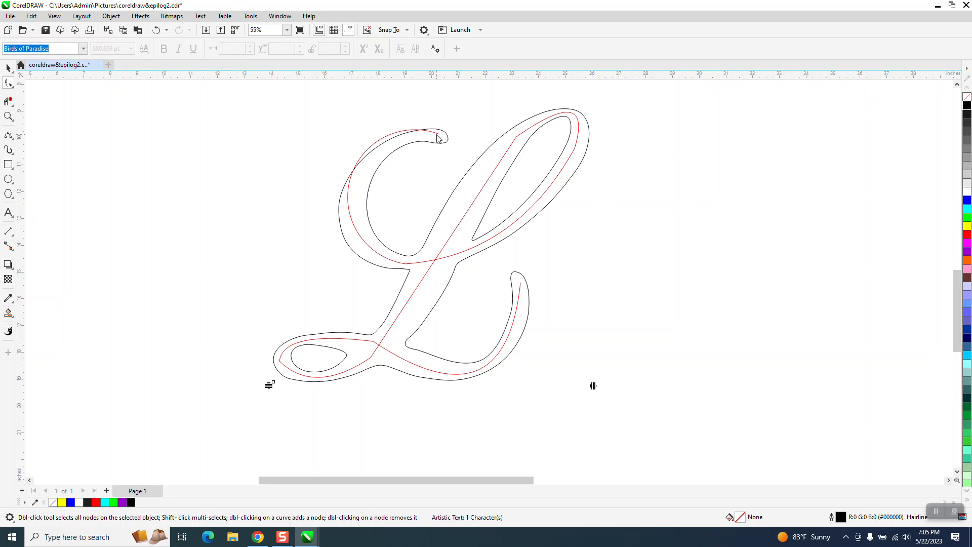
{"action": "left_click", "coordinate": [439, 137]}
{"action": "left_click_drag", "start_coordinate": [369, 150], "coordinate": [370, 163]}
Delete the extra nodes on the left side of the bowl and where the bowl meets the stem
{"action": "left_click_drag", "start_coordinate": [336, 195], "coordinate": [357, 239]}
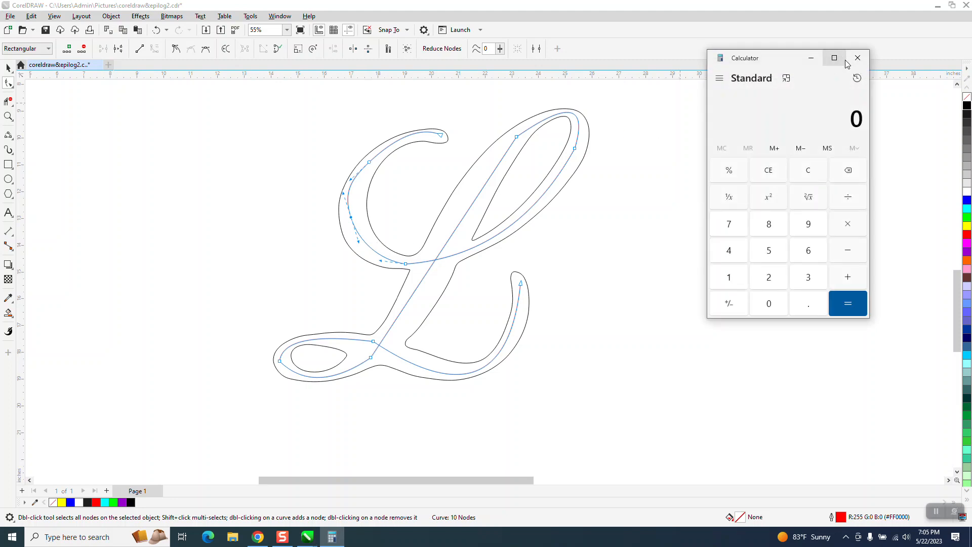
{"action": "left_click", "coordinate": [847, 63]}
{"action": "key", "text": "Delete"}
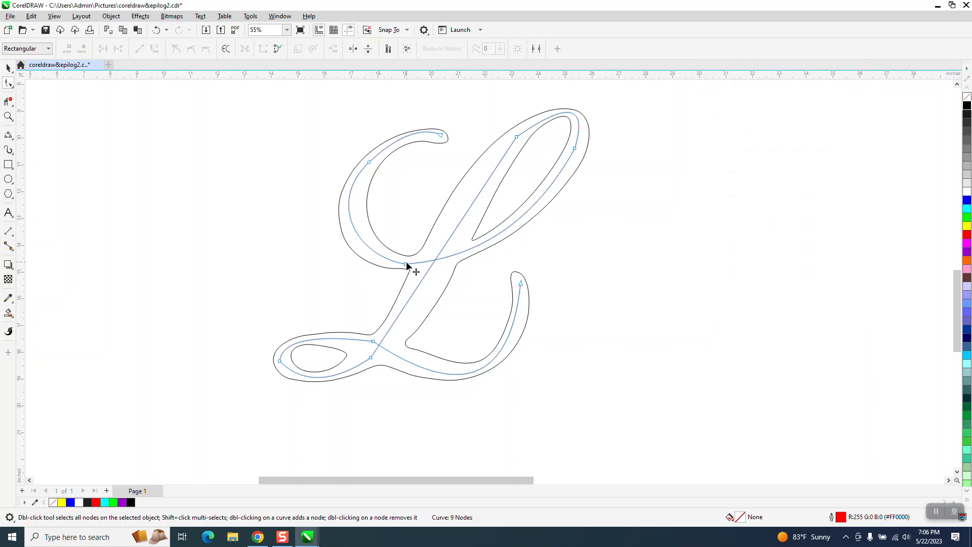
{"action": "double_click", "coordinate": [406, 263]}
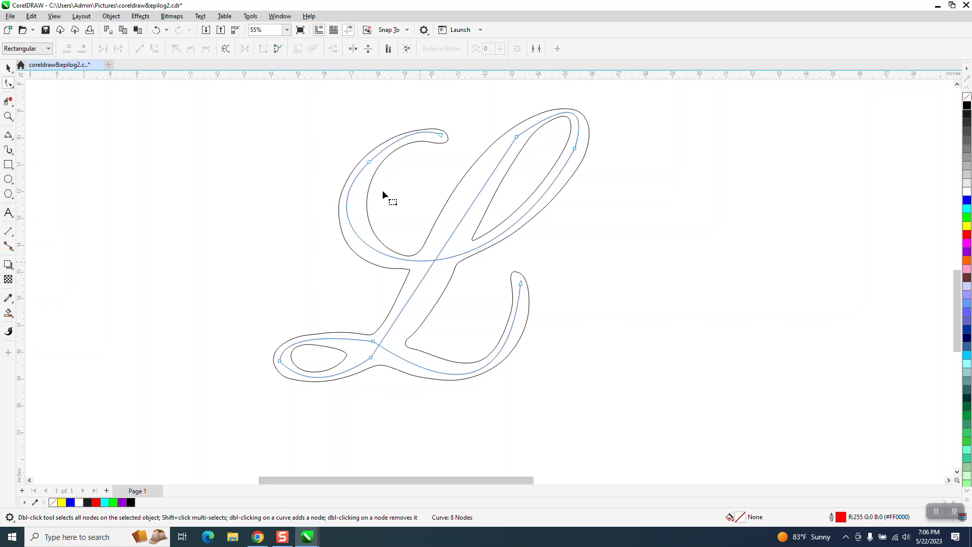
Adjust the node handles so the curve follows the middle of the left bowl and the upper loop
{"action": "left_click", "coordinate": [368, 162]}
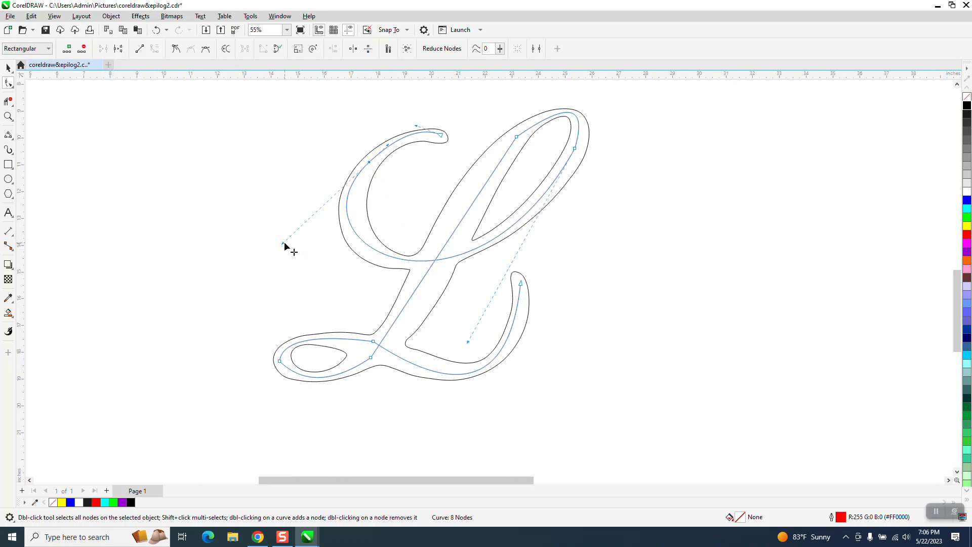
{"action": "left_click_drag", "start_coordinate": [284, 242], "coordinate": [292, 254]}
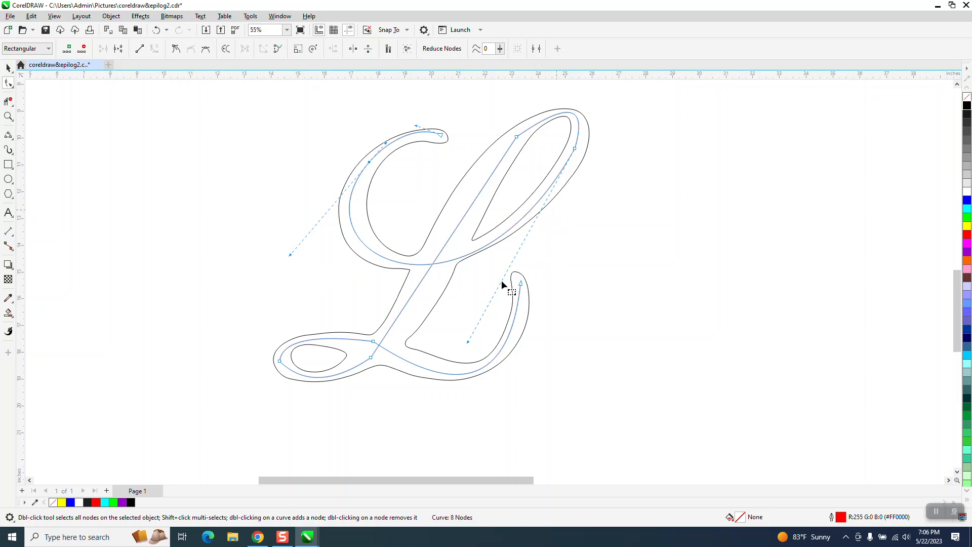
{"action": "left_click_drag", "start_coordinate": [466, 347], "coordinate": [474, 330]}
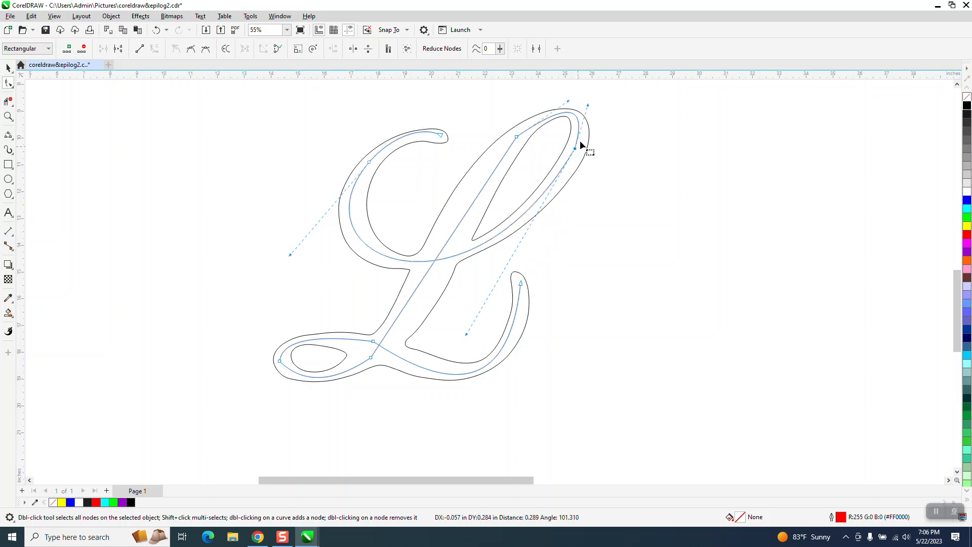
{"action": "left_click_drag", "start_coordinate": [589, 108], "coordinate": [546, 96]}
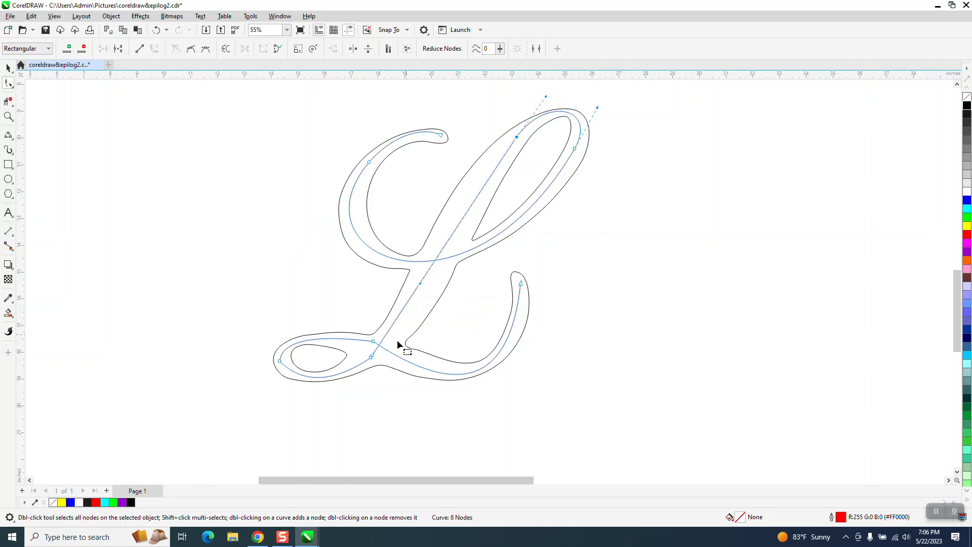
Delete the extra node at the foot of the stem and adjust the adjoining handles so the stem follows the middle of the outline
{"action": "double_click", "coordinate": [372, 357]}
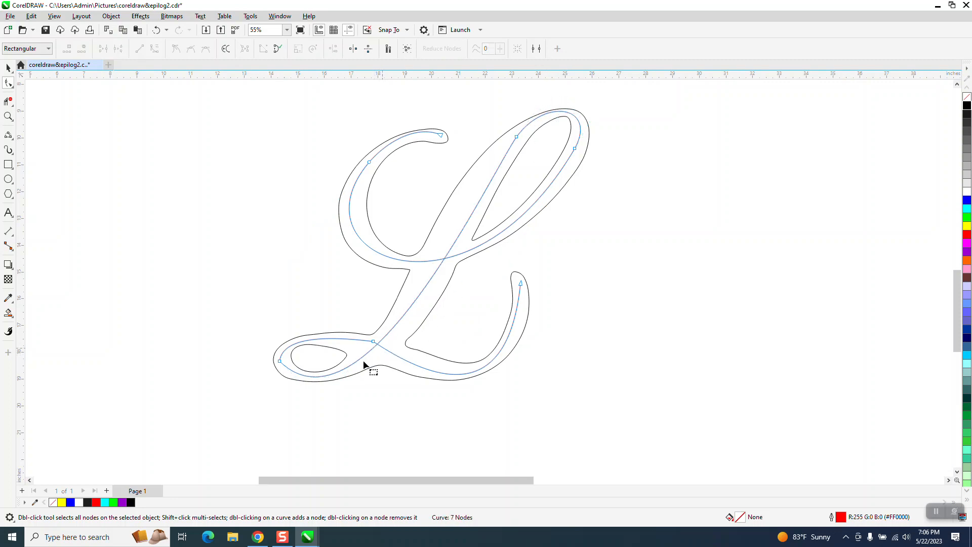
{"action": "left_click", "coordinate": [279, 362]}
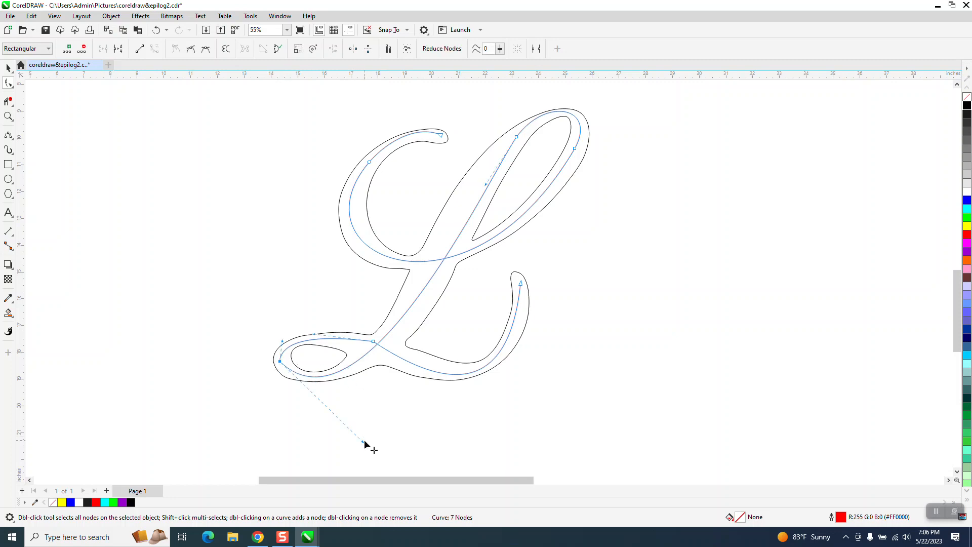
{"action": "left_click_drag", "start_coordinate": [362, 445], "coordinate": [371, 453]}
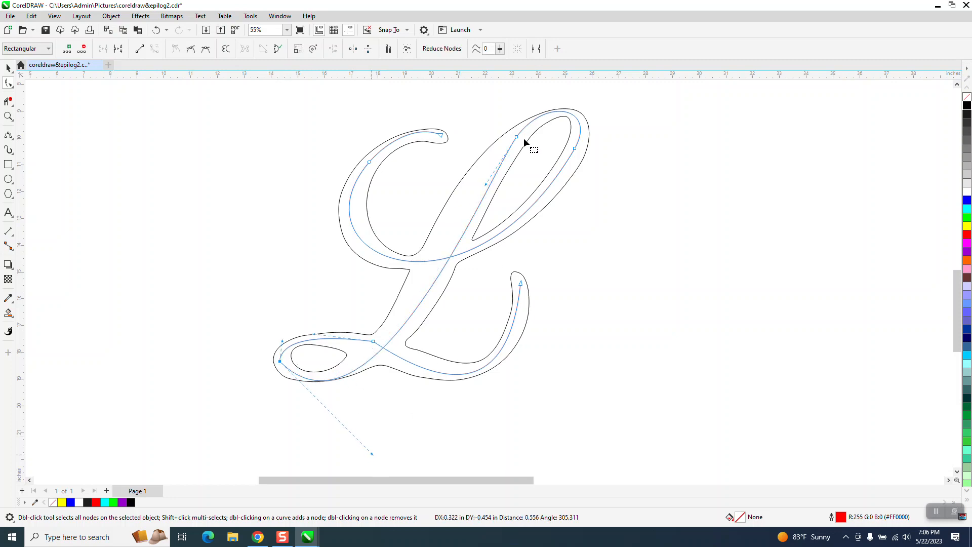
{"action": "left_click_drag", "start_coordinate": [486, 186], "coordinate": [466, 173]}
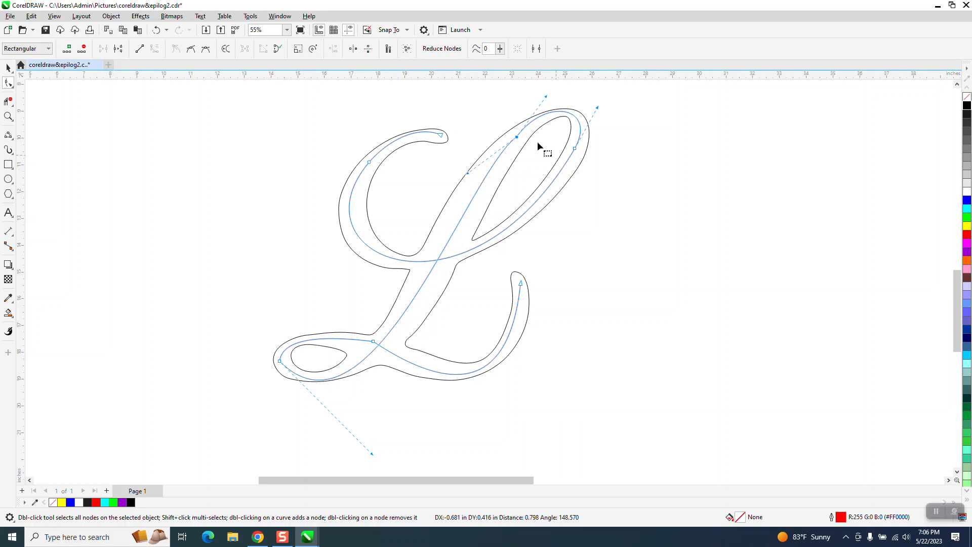
{"action": "left_click", "coordinate": [516, 137]}
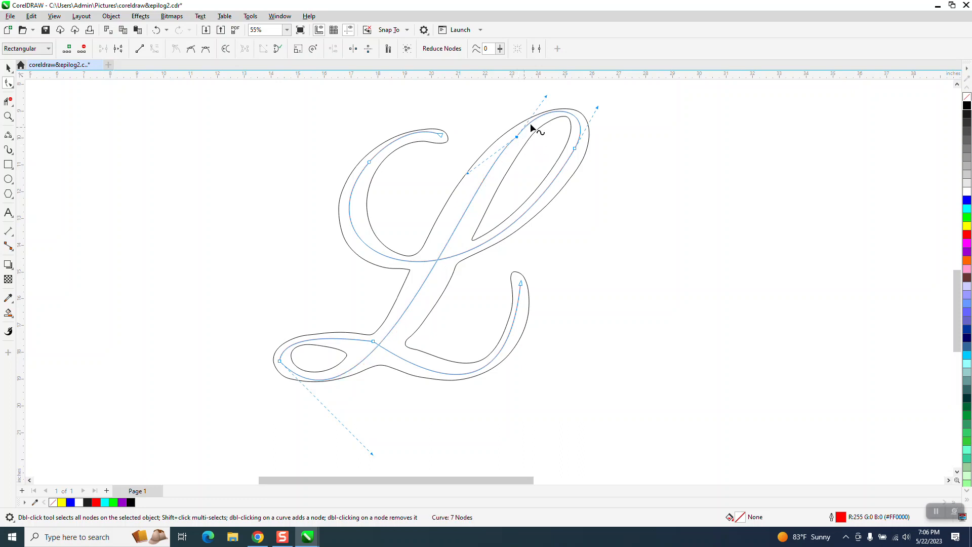
{"action": "left_click_drag", "start_coordinate": [548, 97], "coordinate": [560, 99]}
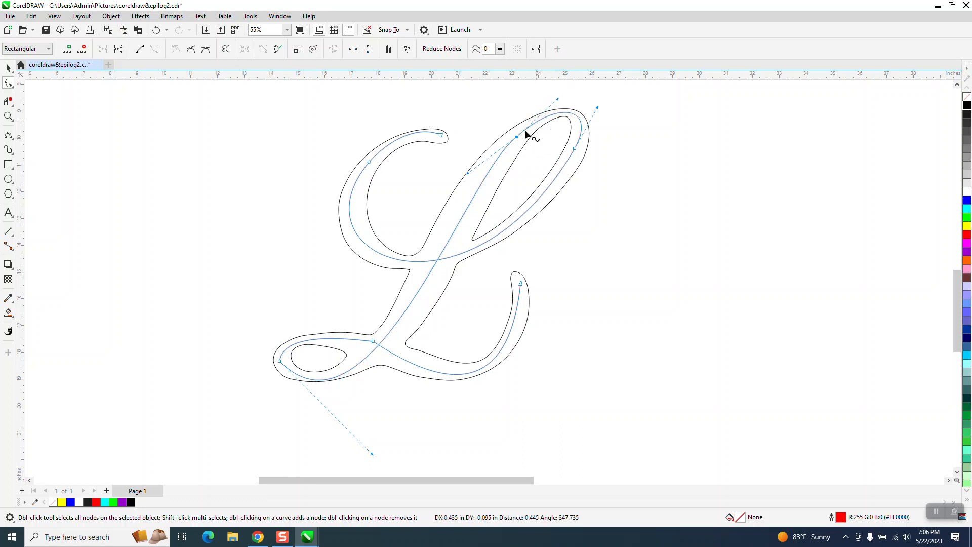
Delete the node where the lower-left loop meets the tail and rebalance the loop and tail-tip handles to fit the outline
{"action": "double_click", "coordinate": [373, 342]}
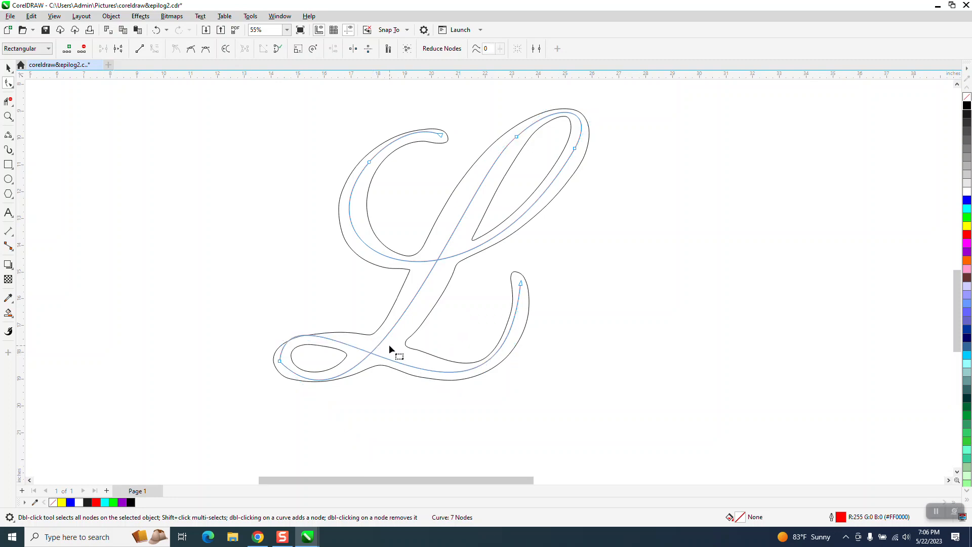
{"action": "left_click", "coordinate": [279, 362]}
{"action": "left_click_drag", "start_coordinate": [292, 263], "coordinate": [304, 274]}
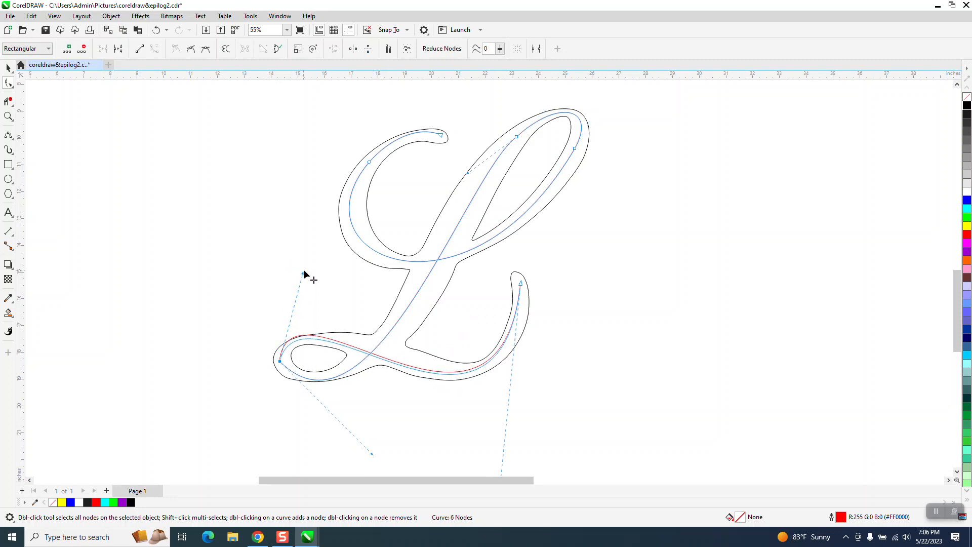
{"action": "key", "text": "F3"}
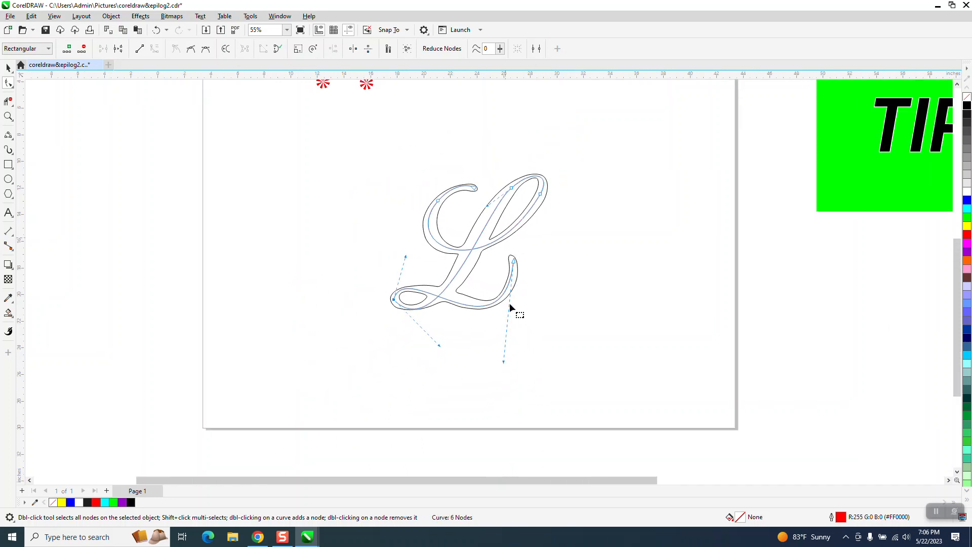
{"action": "left_click_drag", "start_coordinate": [506, 360], "coordinate": [516, 354]}
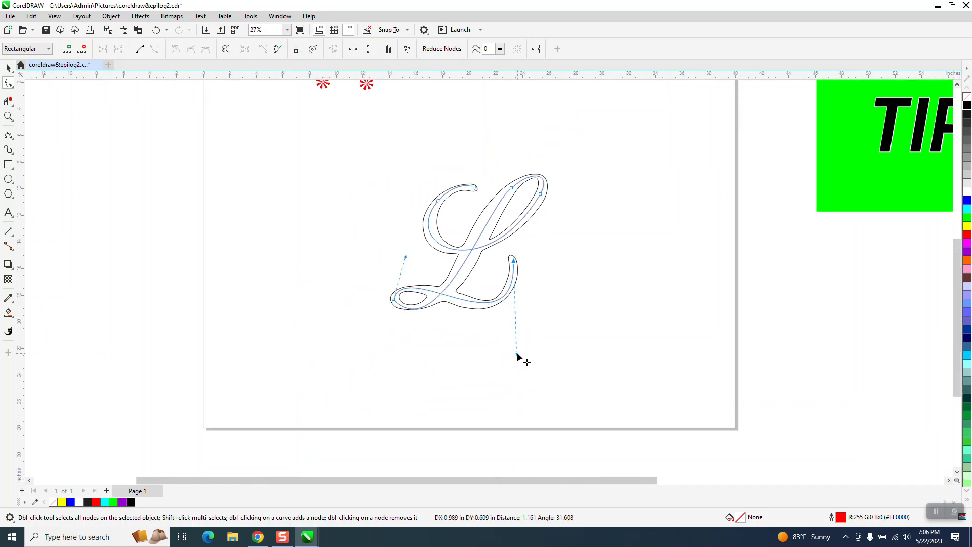
Refine both handles of the lower-left loop's outermost node so the curve is centered around the loop's inner hole
{"action": "left_click", "coordinate": [11, 119]}
{"action": "left_click_drag", "start_coordinate": [435, 311], "coordinate": [436, 311]}
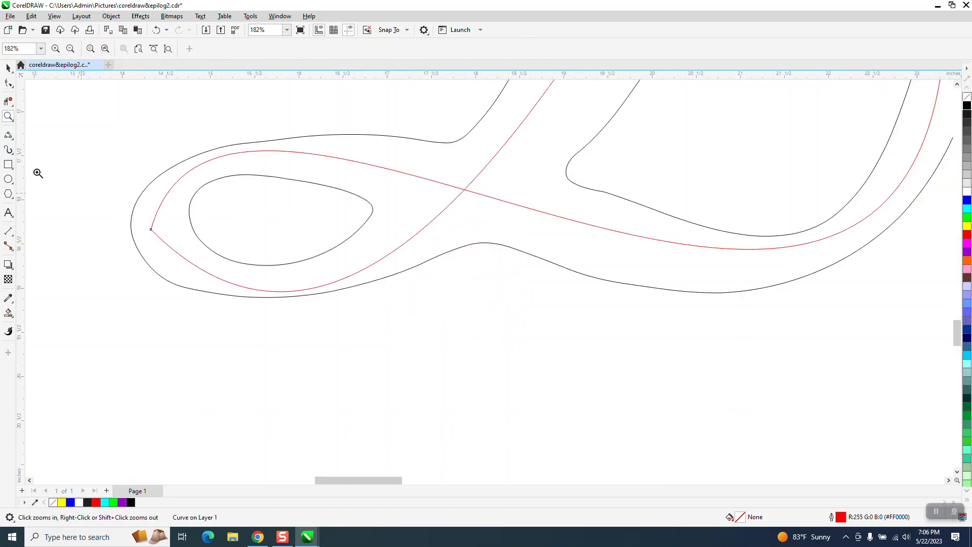
{"action": "left_click", "coordinate": [9, 82]}
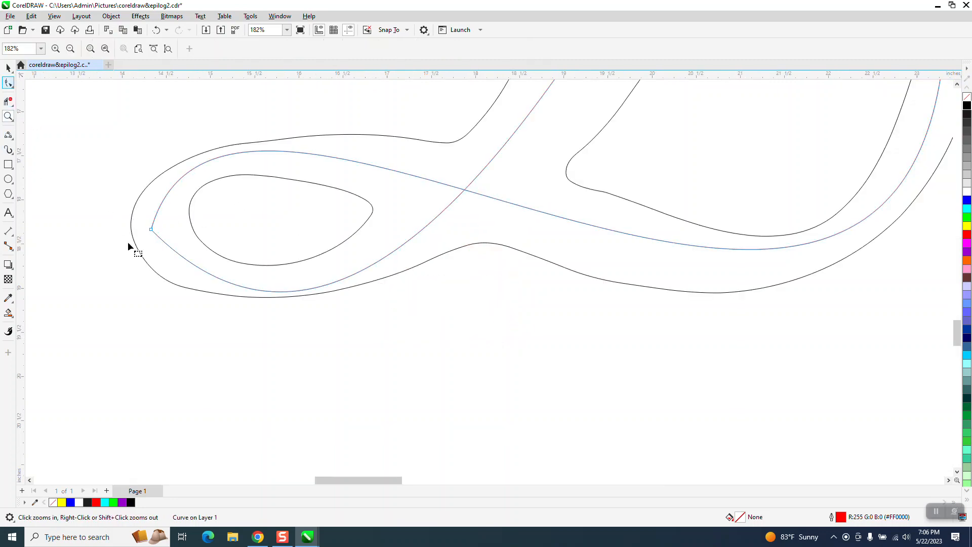
{"action": "left_click", "coordinate": [151, 230]}
{"action": "scroll", "coordinate": [231, 296], "scroll_direction": "down", "scroll_amount": 4}
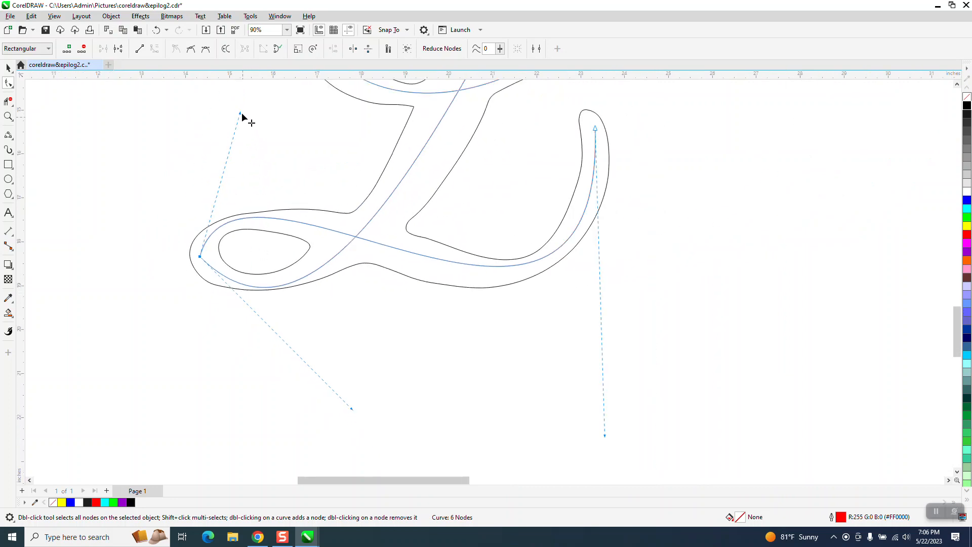
{"action": "left_click_drag", "start_coordinate": [241, 114], "coordinate": [232, 126]}
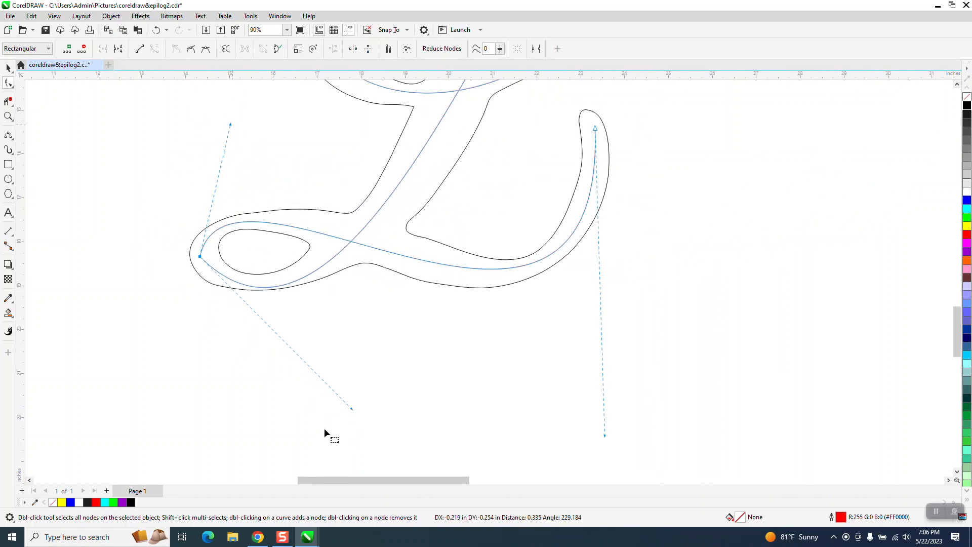
{"action": "left_click_drag", "start_coordinate": [351, 408], "coordinate": [332, 405]}
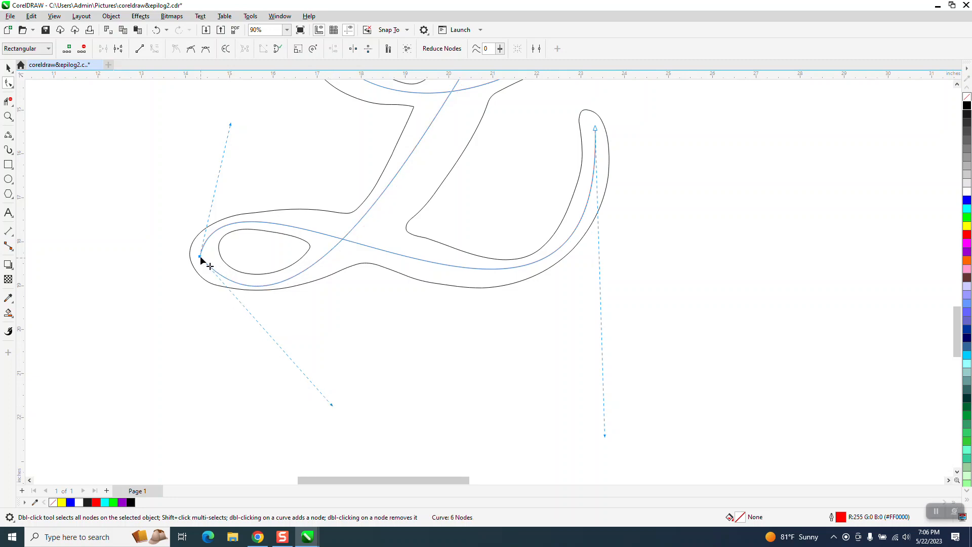
Try deleting the lower-left loop's outermost node, undo the deletion, and round its sharp point with the Smooth tool
{"action": "key", "text": "Delete"}
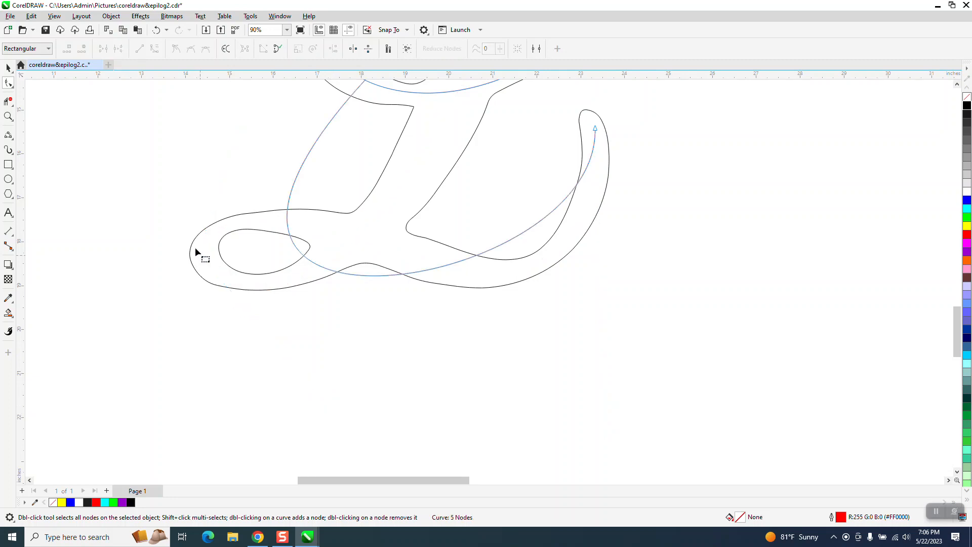
{"action": "left_click", "coordinate": [157, 30]}
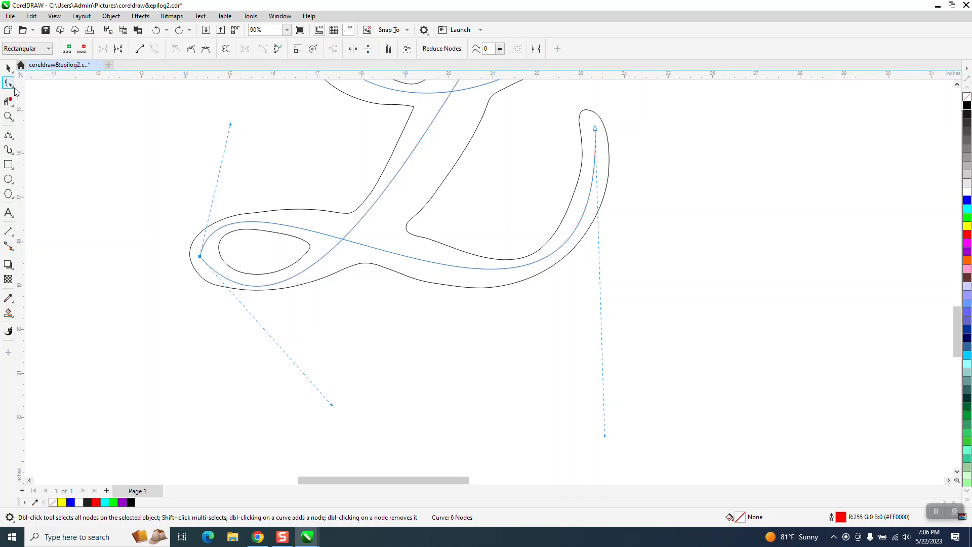
{"action": "left_click", "coordinate": [14, 89]}
{"action": "left_click", "coordinate": [38, 96]}
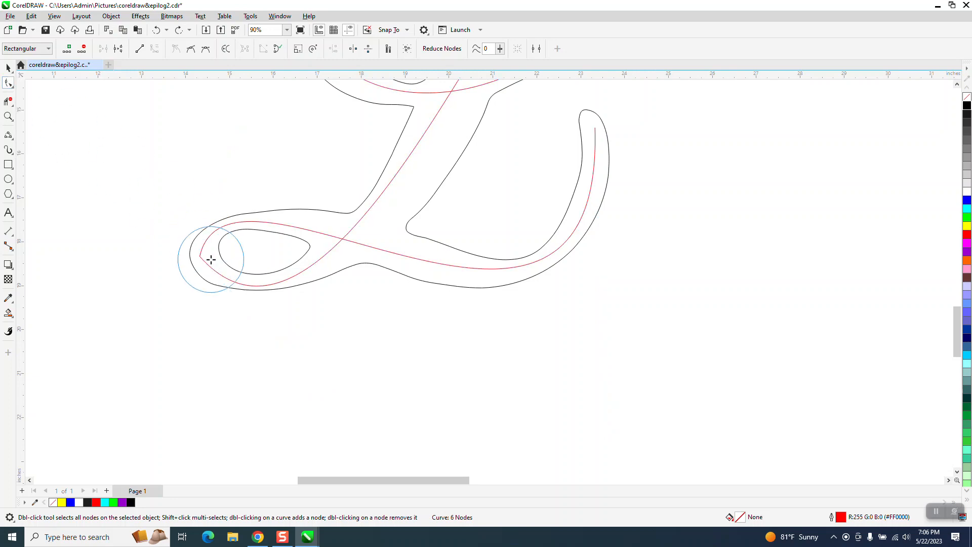
{"action": "mouse_move", "coordinate": [203, 261]}
{"action": "left_mouse_down"}
{"action": "mouse_move", "coordinate": [221, 276]}
{"action": "mouse_move", "coordinate": [207, 239]}
{"action": "mouse_move", "coordinate": [205, 257]}
{"action": "mouse_move", "coordinate": [203, 245]}
{"action": "mouse_move", "coordinate": [224, 280]}
{"action": "mouse_move", "coordinate": [202, 242]}
{"action": "mouse_move", "coordinate": [216, 270]}
{"action": "mouse_move", "coordinate": [201, 257]}
{"action": "mouse_move", "coordinate": [239, 223]}
{"action": "mouse_move", "coordinate": [209, 243]}
{"action": "mouse_move", "coordinate": [221, 278]}
{"action": "mouse_move", "coordinate": [288, 280]}
{"action": "mouse_move", "coordinate": [249, 222]}
{"action": "mouse_move", "coordinate": [219, 230]}
{"action": "mouse_move", "coordinate": [206, 251]}
{"action": "mouse_move", "coordinate": [212, 276]}
{"action": "left_mouse_up"}
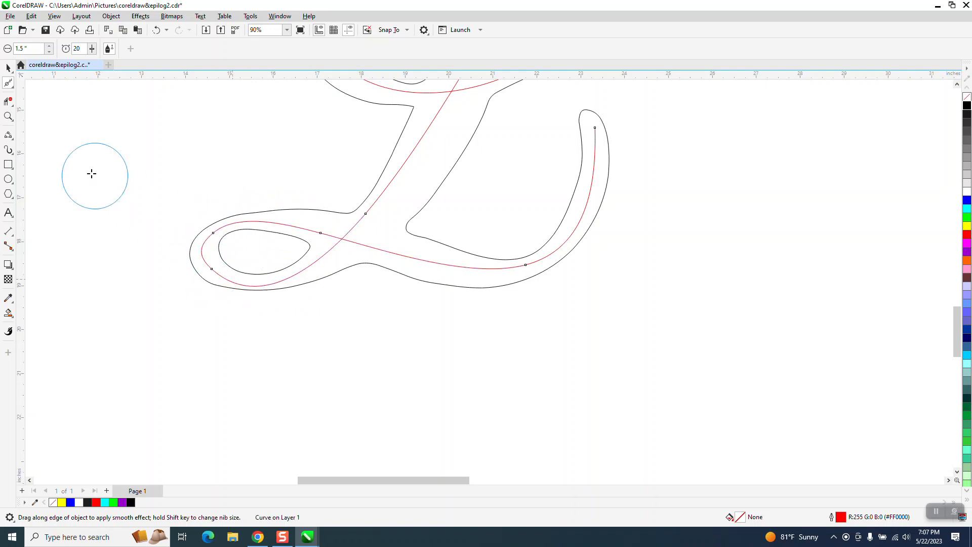
Remove the loop's upper-left node with the Shape tool and adjust the next node's handle to center the loop's upper side
{"action": "left_click", "coordinate": [15, 91]}
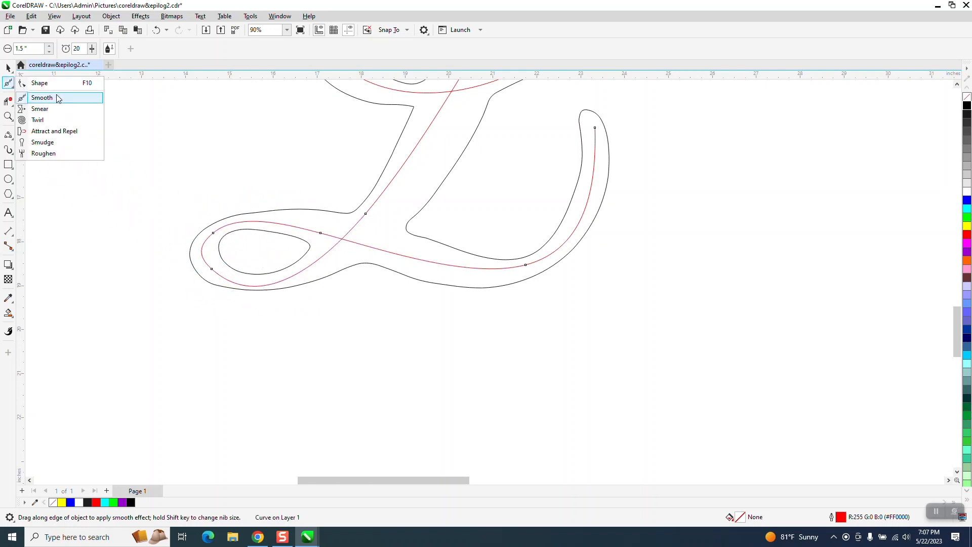
{"action": "left_click", "coordinate": [31, 81]}
{"action": "left_click_drag", "start_coordinate": [217, 235], "coordinate": [246, 236]}
{"action": "left_click", "coordinate": [320, 233]}
{"action": "left_click_drag", "start_coordinate": [311, 232], "coordinate": [288, 213]}
Make the node between the lower loop and the tail a cusp and adjust its tail-side handle to follow the outline
{"action": "right_click", "coordinate": [321, 236]}
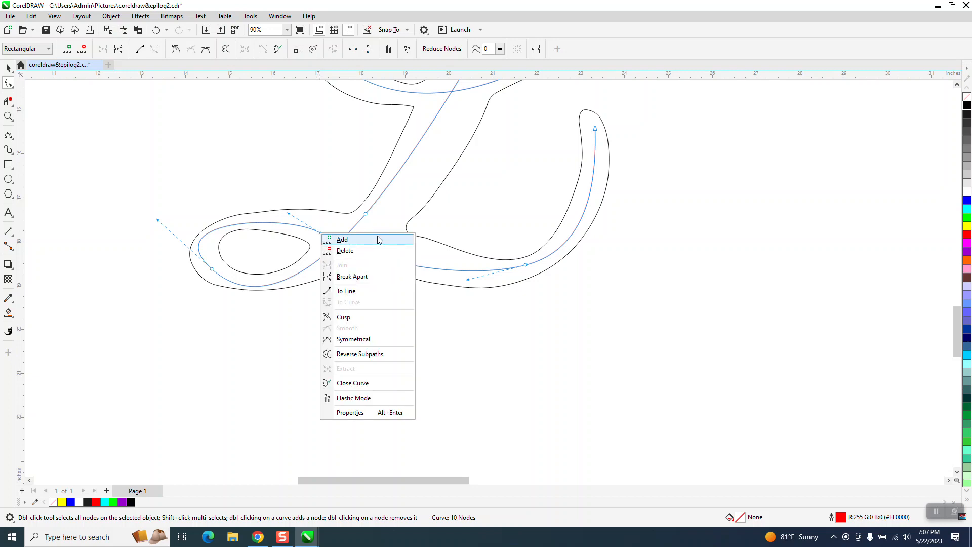
{"action": "left_click", "coordinate": [354, 318]}
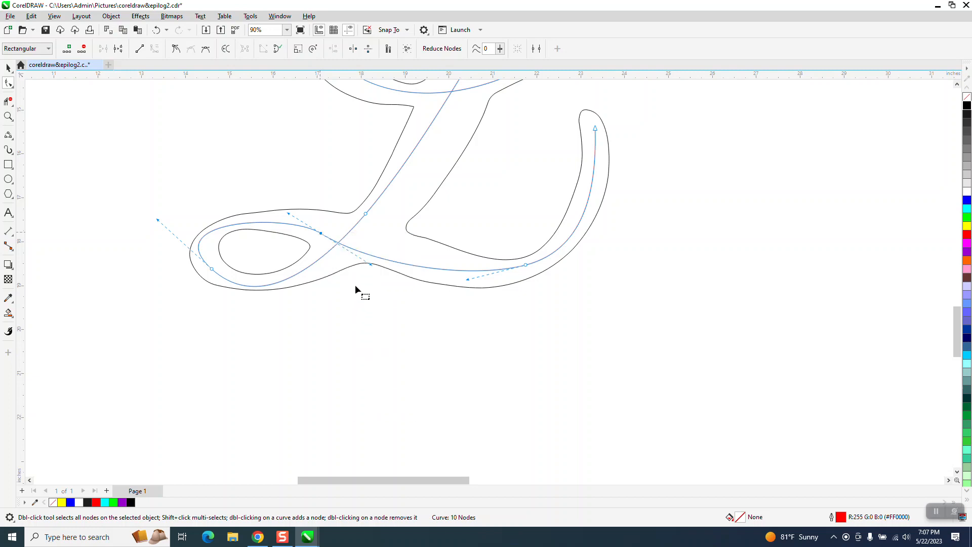
{"action": "left_click_drag", "start_coordinate": [370, 264], "coordinate": [380, 257]}
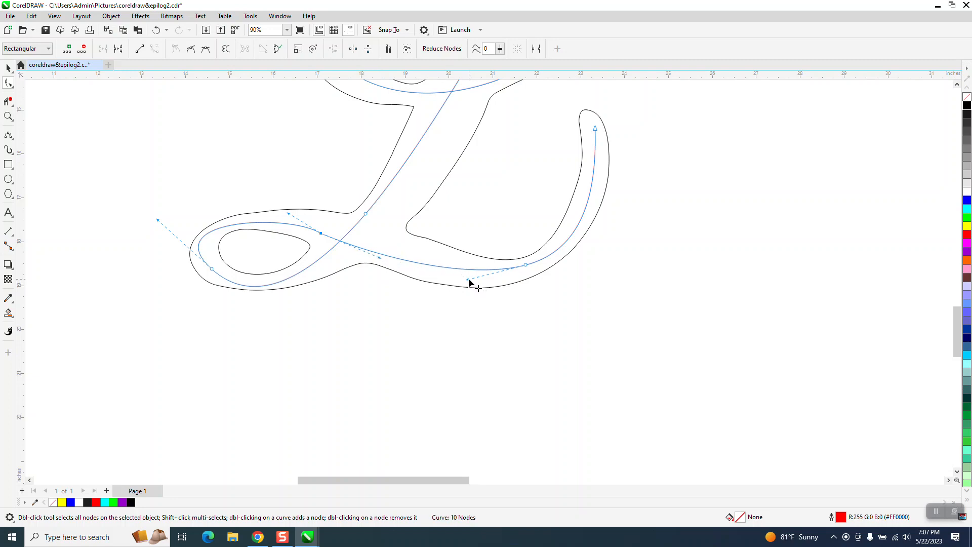
Adjust the handle at the upper-left bowl's end tip so the curve runs midway between the outline's edges
{"action": "scroll", "coordinate": [476, 328], "scroll_direction": "down", "scroll_amount": 3}
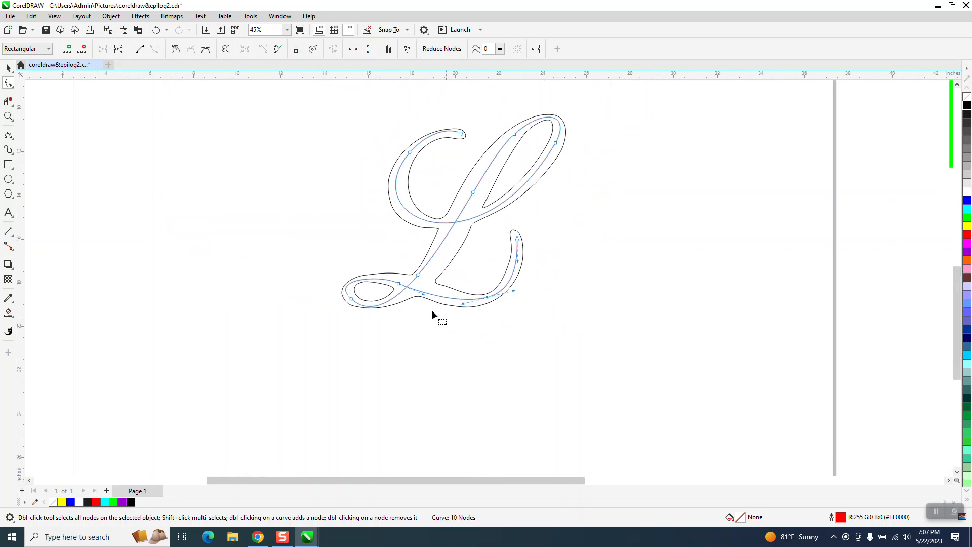
{"action": "scroll", "coordinate": [429, 309], "scroll_direction": "down", "scroll_amount": 1}
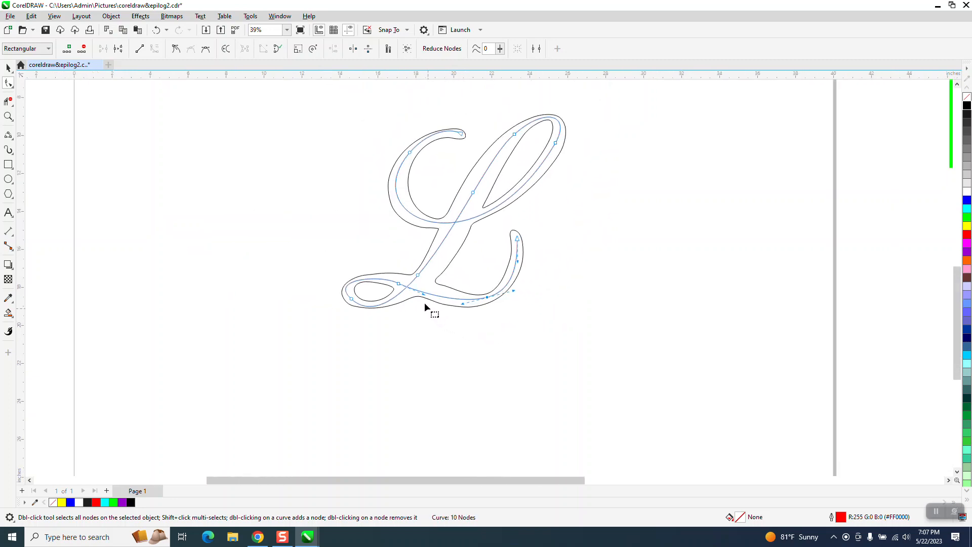
{"action": "left_click", "coordinate": [461, 133]}
{"action": "left_click", "coordinate": [9, 116]}
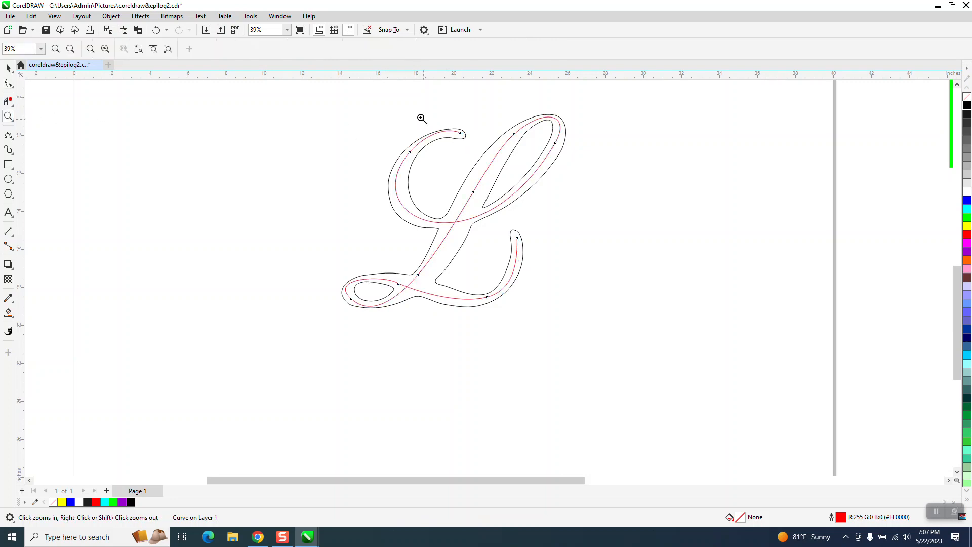
{"action": "left_click_drag", "start_coordinate": [549, 197], "coordinate": [549, 197]}
{"action": "key", "text": "F10"}
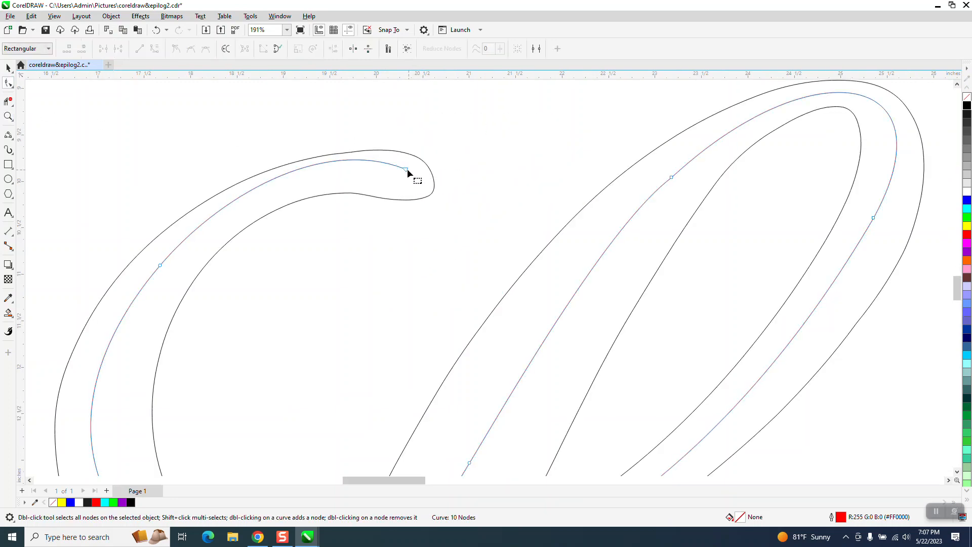
{"action": "left_click", "coordinate": [350, 158]}
{"action": "left_click_drag", "start_coordinate": [324, 141], "coordinate": [323, 156]}
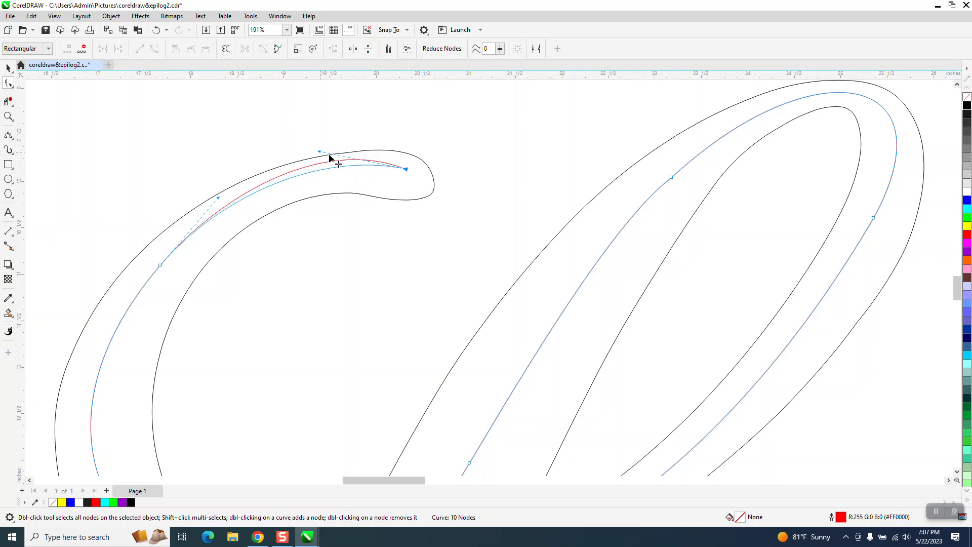
Move the outlined letter L to the right of the red centerline and shift the centerline slightly up and left
{"action": "scroll", "coordinate": [323, 156], "scroll_direction": "down", "scroll_amount": 2}
{"action": "key", "text": "space"}
{"action": "scroll", "coordinate": [576, 212], "scroll_direction": "down", "scroll_amount": 2}
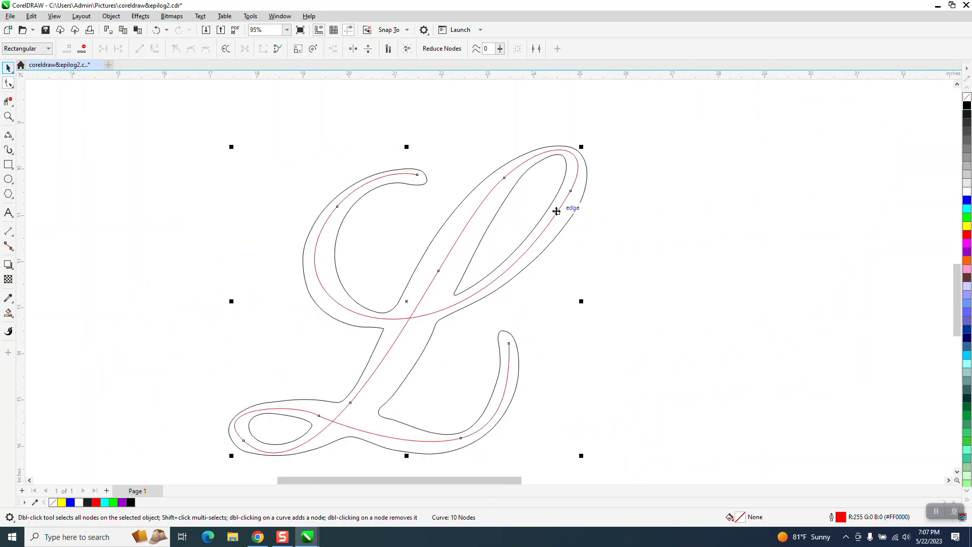
{"action": "left_click_drag", "start_coordinate": [582, 205], "coordinate": [798, 217]}
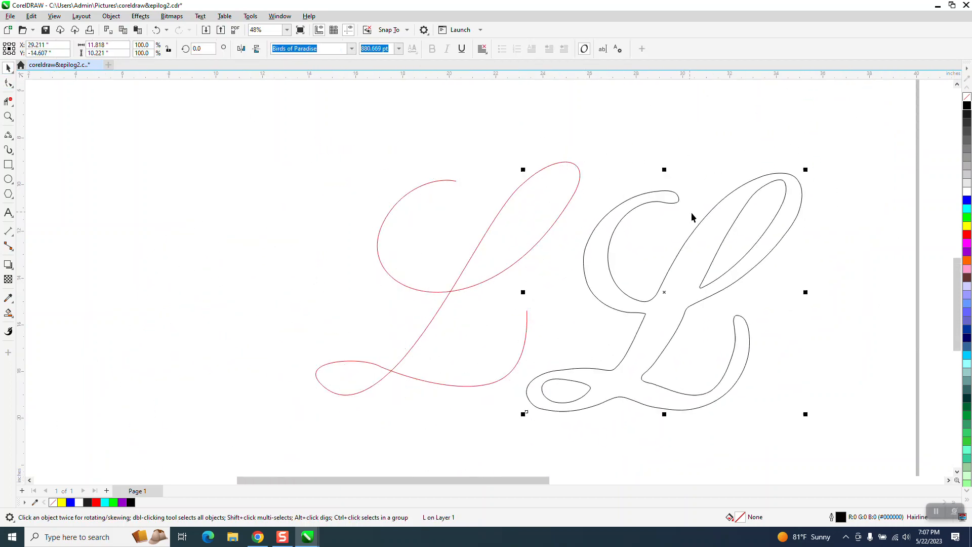
{"action": "left_click_drag", "start_coordinate": [712, 227], "coordinate": [815, 229]}
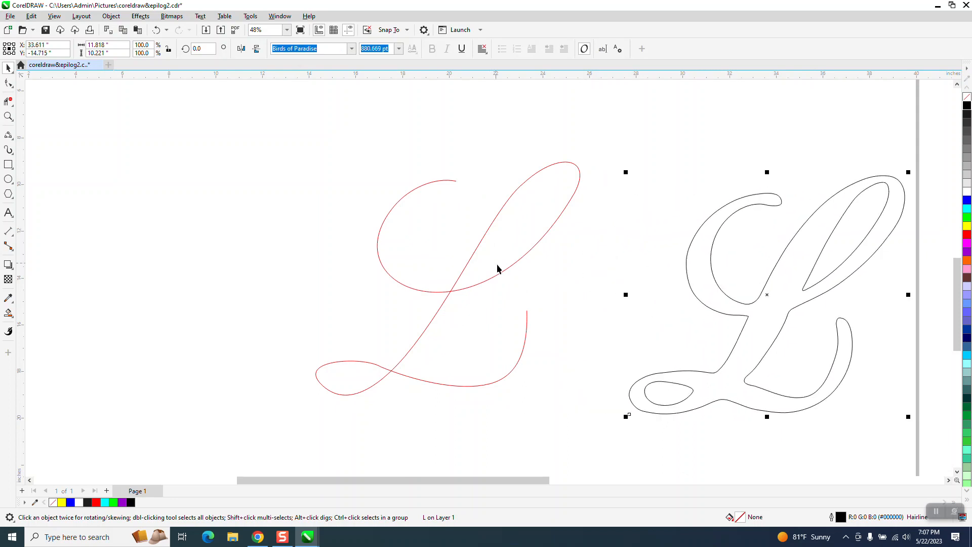
{"action": "left_click_drag", "start_coordinate": [506, 274], "coordinate": [452, 251]}
Select the two red pinwheel candies together and move them down to just above the centerline letter
{"action": "scroll", "coordinate": [485, 259], "scroll_direction": "down", "scroll_amount": 2}
{"action": "left_click_drag", "start_coordinate": [322, 113], "coordinate": [433, 168]}
{"action": "left_click_drag", "start_coordinate": [358, 126], "coordinate": [476, 220]}
Draw a rectangle about 5.09 by 1.52 inches over the two pinwheel candies, with a red outline and yellow fill
{"action": "left_click", "coordinate": [6, 116]}
{"action": "left_click", "coordinate": [8, 67]}
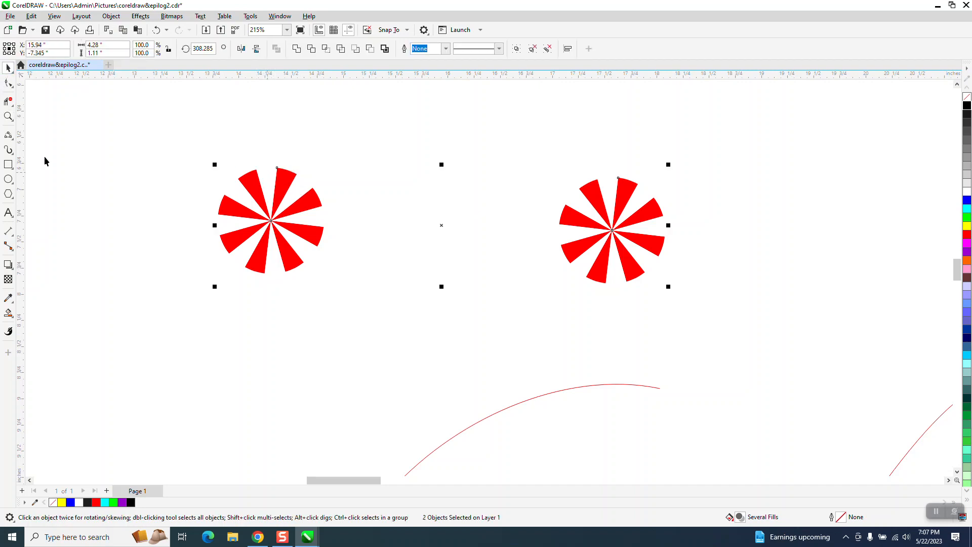
{"action": "left_click", "coordinate": [8, 164]}
{"action": "left_click_drag", "start_coordinate": [188, 148], "coordinate": [719, 306]}
{"action": "right_click", "coordinate": [967, 234]}
{"action": "left_click", "coordinate": [966, 226]}
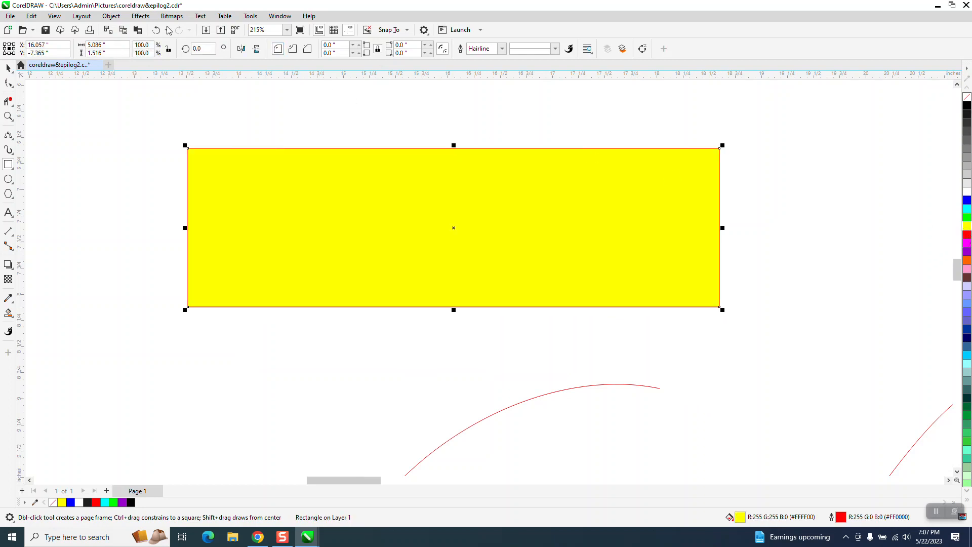
Send the yellow rectangle behind the two pinwheel candies
{"action": "left_click", "coordinate": [114, 17]}
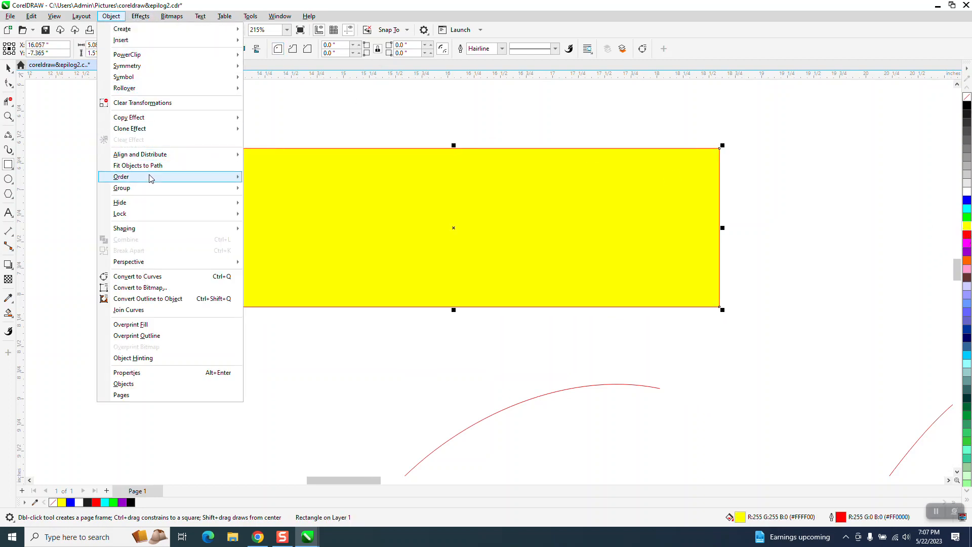
{"action": "mouse_move", "coordinate": [149, 177]}
{"action": "left_click", "coordinate": [290, 191]}
{"action": "left_click", "coordinate": [8, 67]}
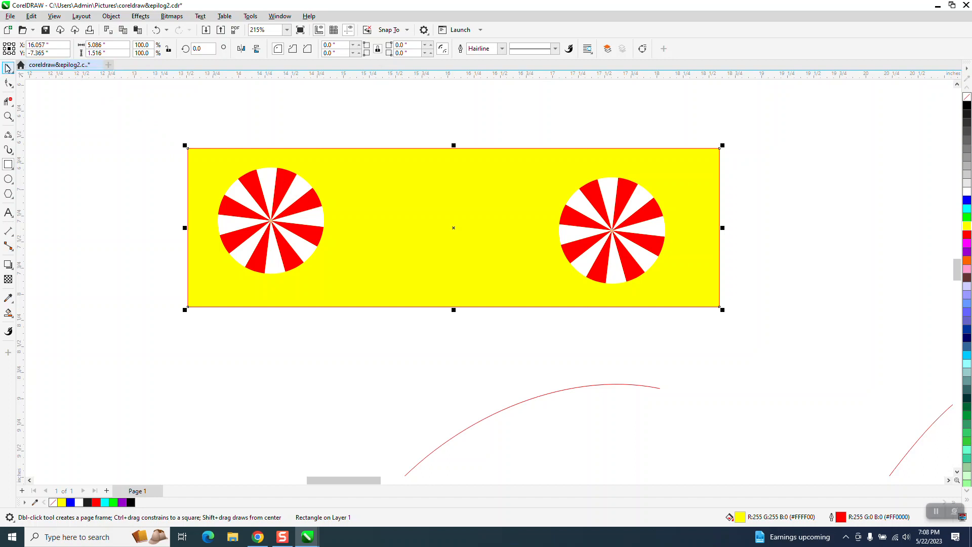
Delete the yellow rectangle behind the two pinwheel candies
{"action": "left_click", "coordinate": [404, 170]}
{"action": "key", "text": "Delete"}
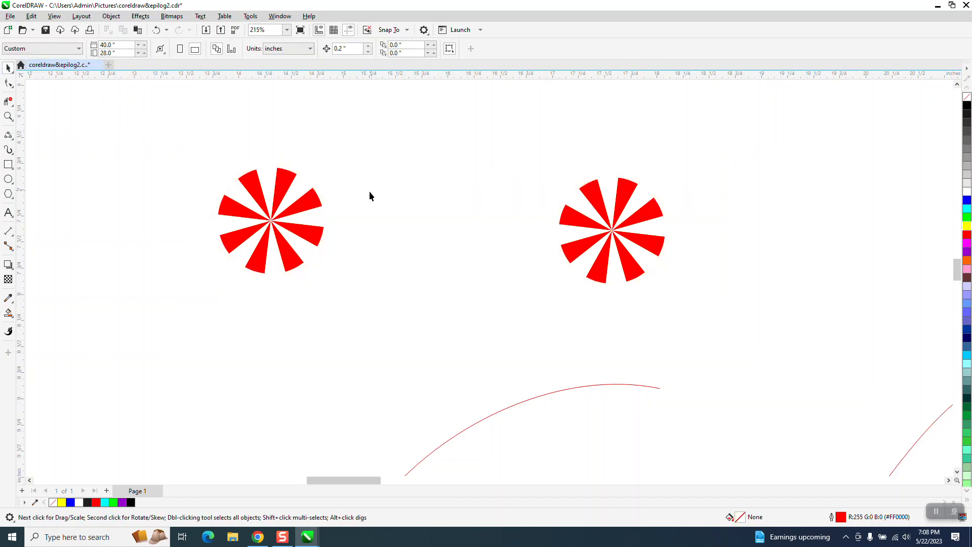
Select both pinwheel candies and open the Blend effect settings
{"action": "left_click", "coordinate": [300, 202]}
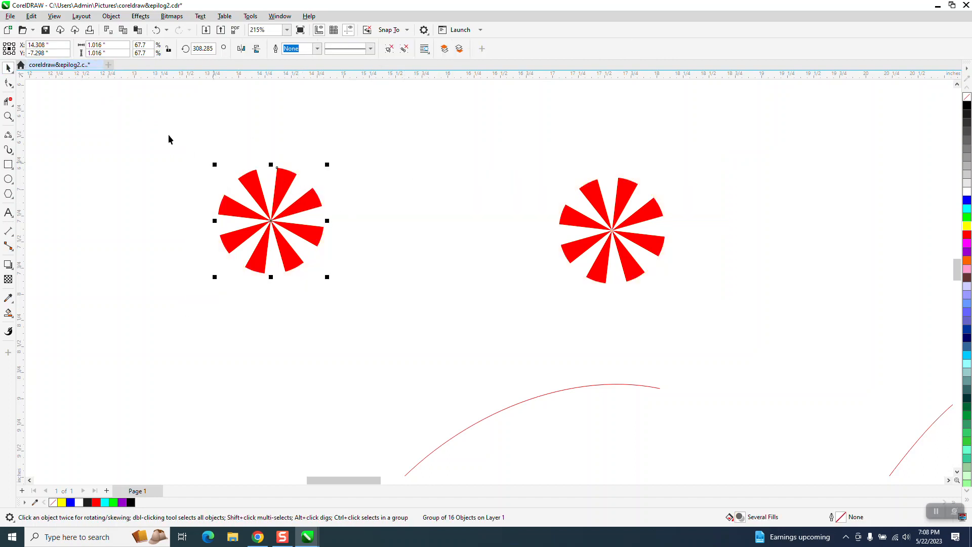
{"action": "left_click_drag", "start_coordinate": [679, 317], "coordinate": [692, 319]}
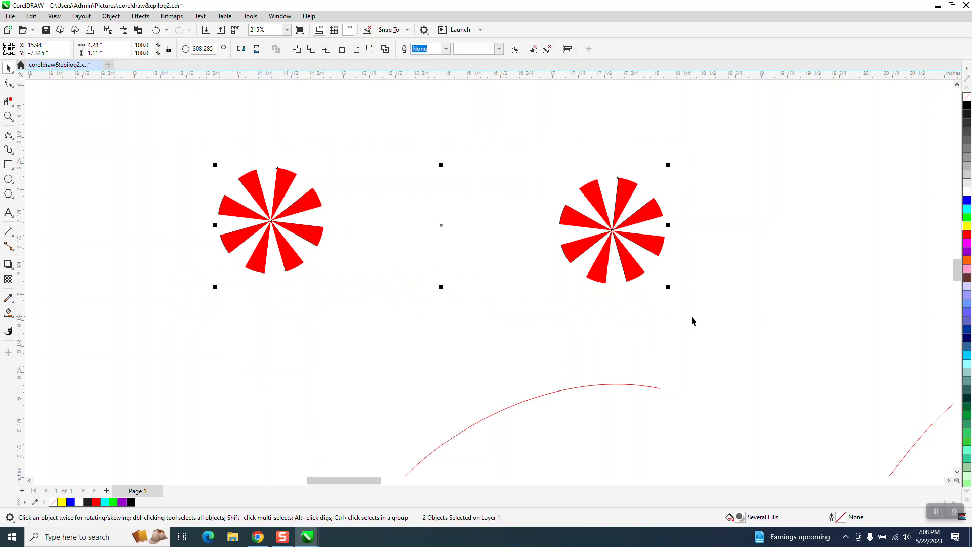
{"action": "left_click", "coordinate": [140, 16]}
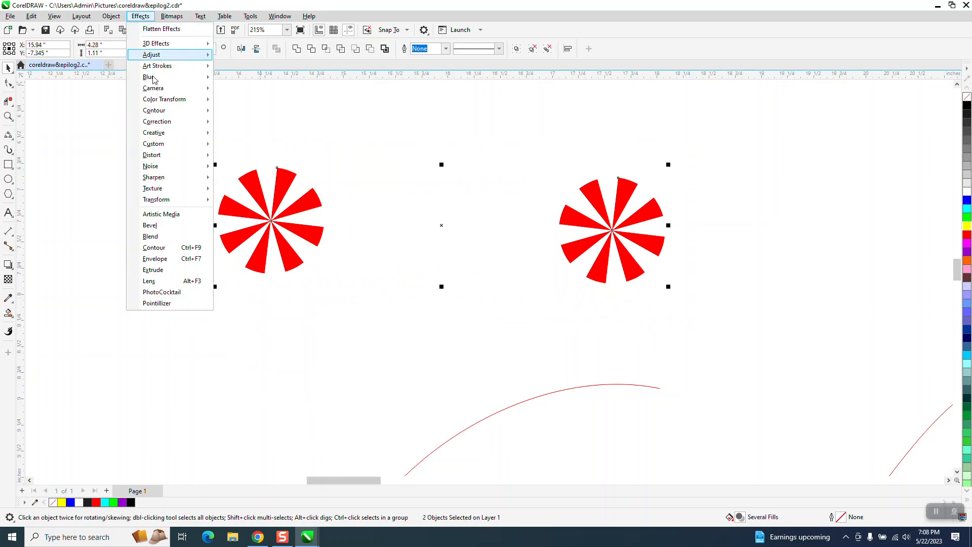
{"action": "left_click", "coordinate": [151, 236]}
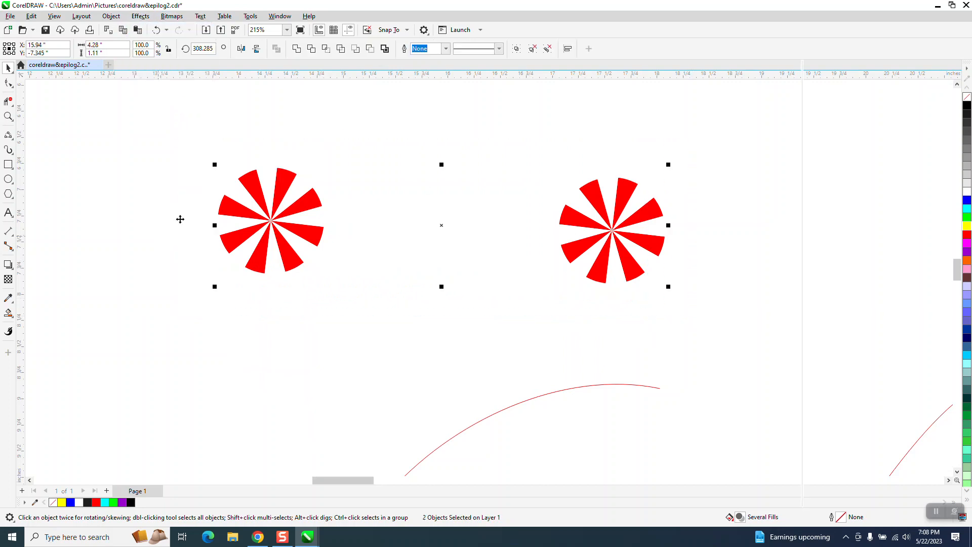
Scale the two selected pinwheel candies down together to about 50% of their size
{"action": "scroll", "coordinate": [587, 147], "scroll_direction": "down", "scroll_amount": 2}
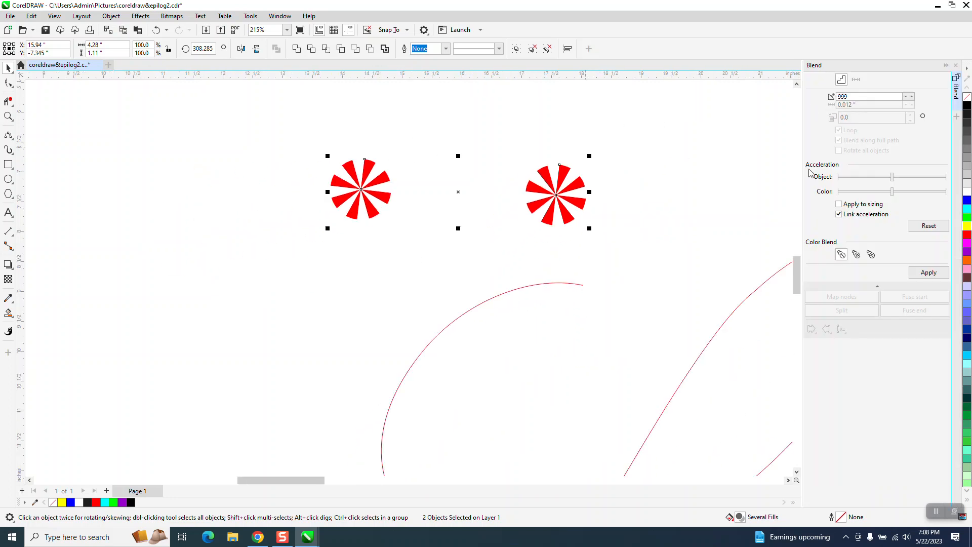
{"action": "scroll", "coordinate": [506, 154], "scroll_direction": "down", "scroll_amount": 2}
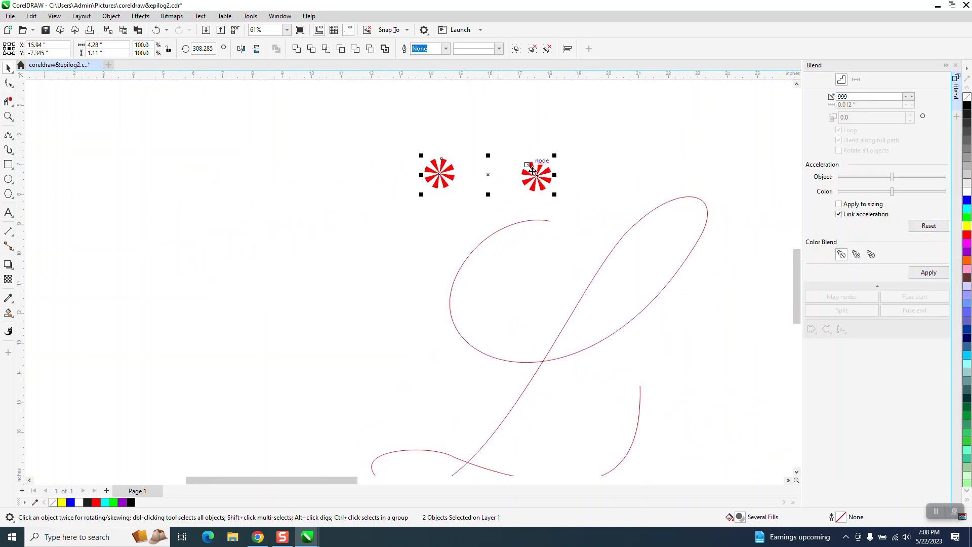
{"action": "scroll", "coordinate": [568, 203], "scroll_direction": "down", "scroll_amount": 1}
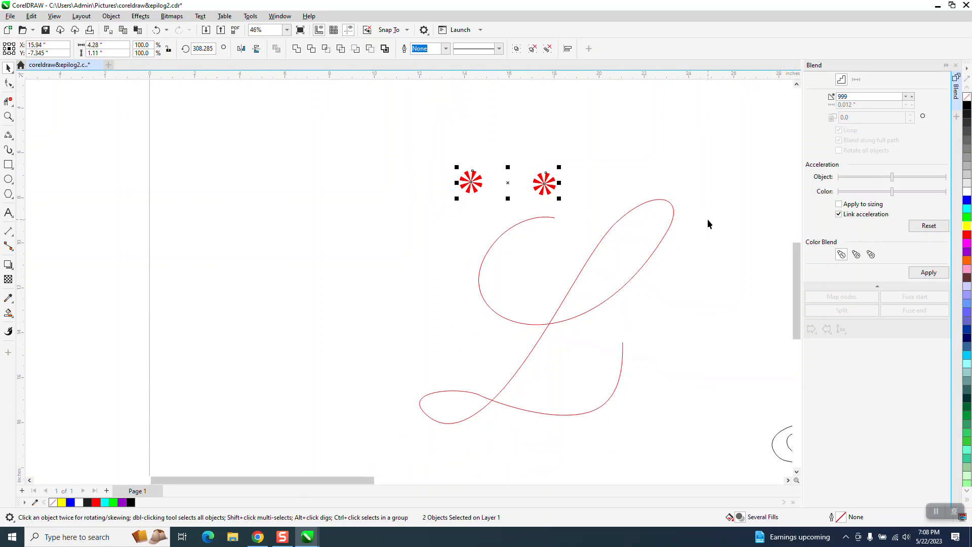
{"action": "left_click_drag", "start_coordinate": [559, 167], "coordinate": [510, 181]}
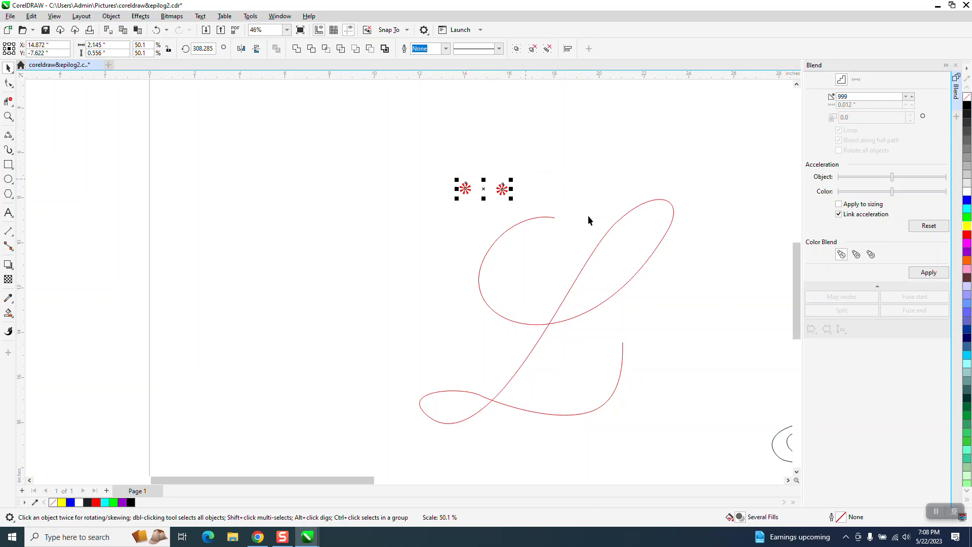
Scale the red centerline letter L down to about 5.21 by 4.60 inches and move it up directly beneath the candies
{"action": "left_click", "coordinate": [622, 343]}
{"action": "left_click_drag", "start_coordinate": [673, 199], "coordinate": [540, 316]}
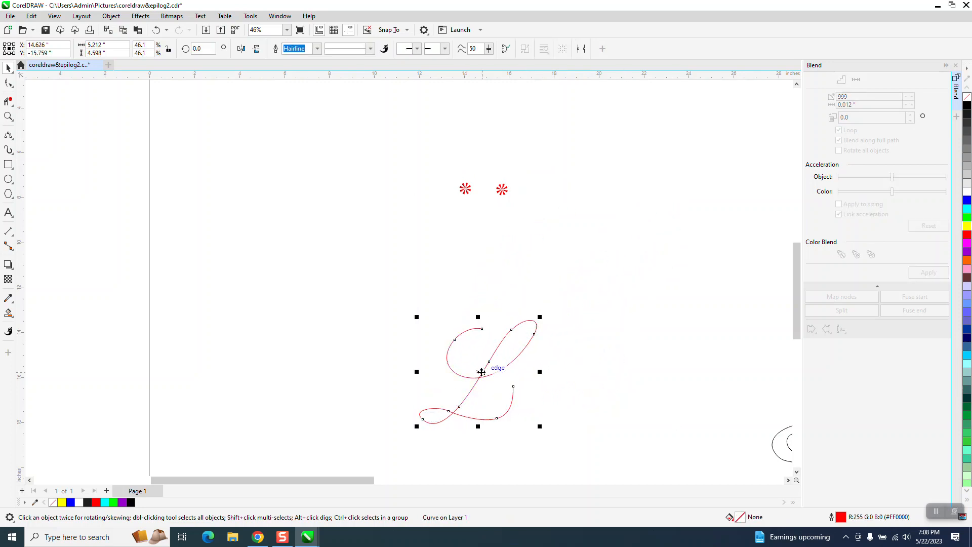
{"action": "left_click_drag", "start_coordinate": [482, 372], "coordinate": [496, 258]}
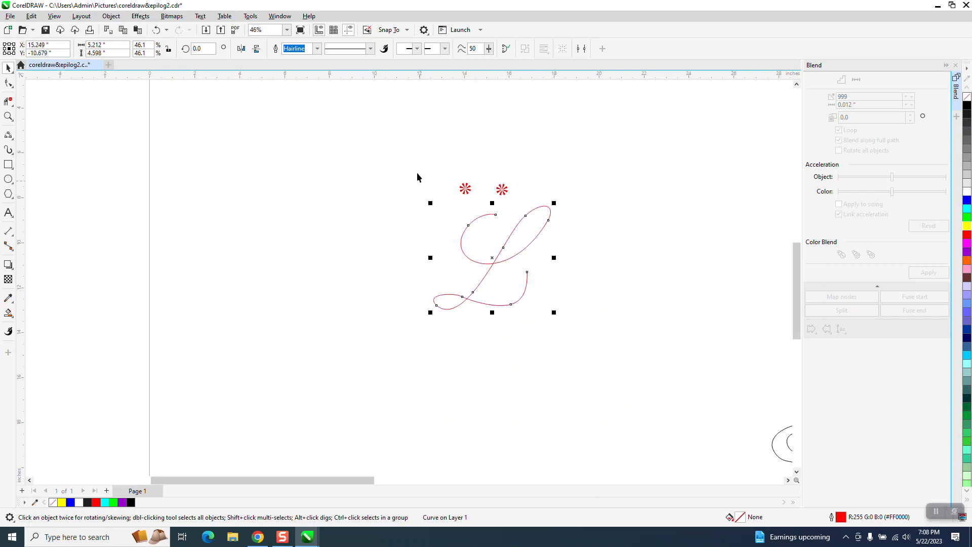
Select the two pinwheel candies and blend them with 999 steps
{"action": "left_click_drag", "start_coordinate": [425, 163], "coordinate": [554, 214]}
{"action": "left_click", "coordinate": [927, 272]}
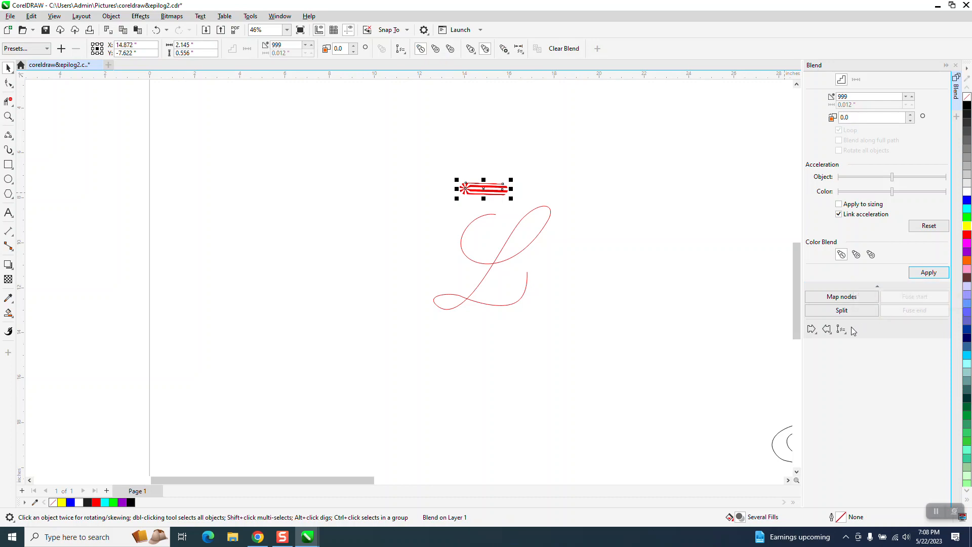
{"action": "left_click", "coordinate": [842, 331]}
{"action": "left_click", "coordinate": [861, 342]}
{"action": "left_click", "coordinate": [491, 212]}
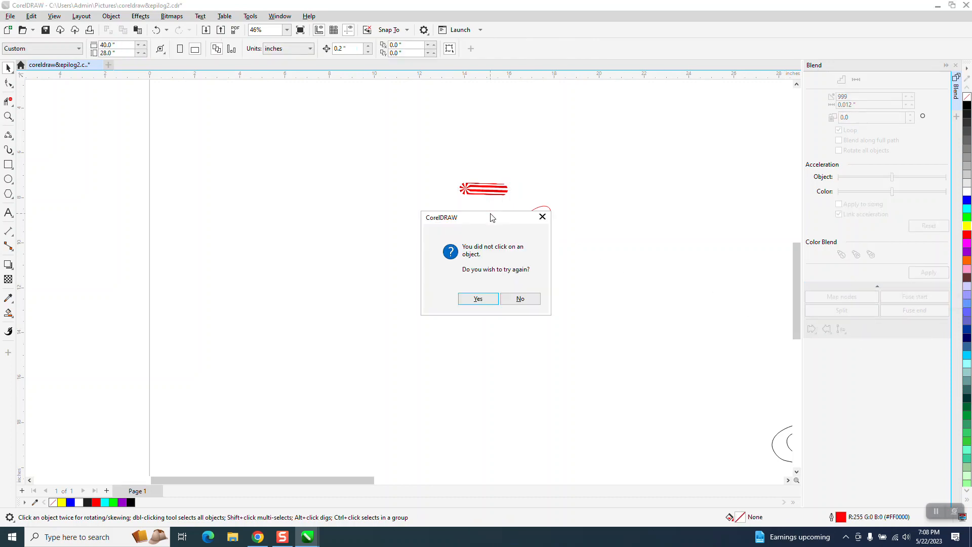
{"action": "left_click", "coordinate": [520, 299]}
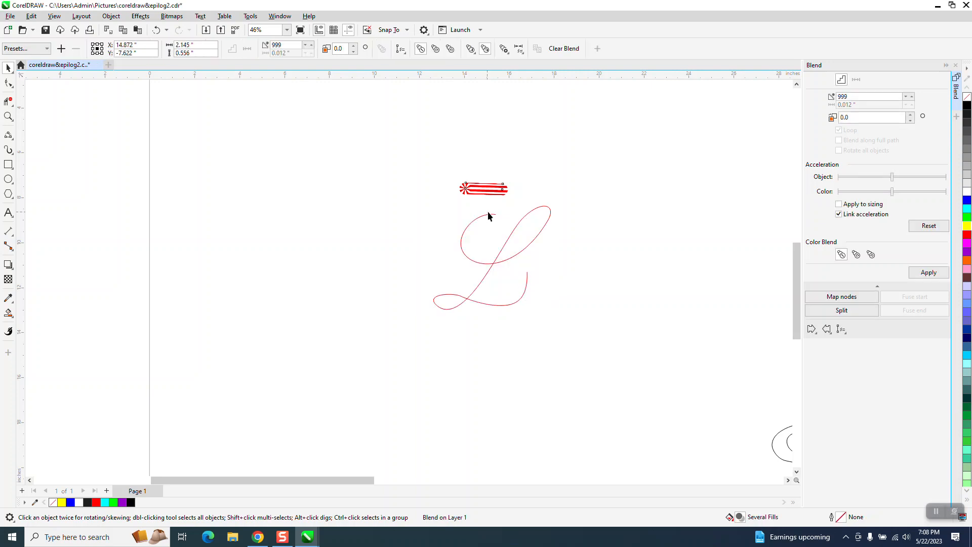
Assign the centerline letter L as the candy blend's new path and apply the blend along the full path
{"action": "left_click", "coordinate": [841, 329]}
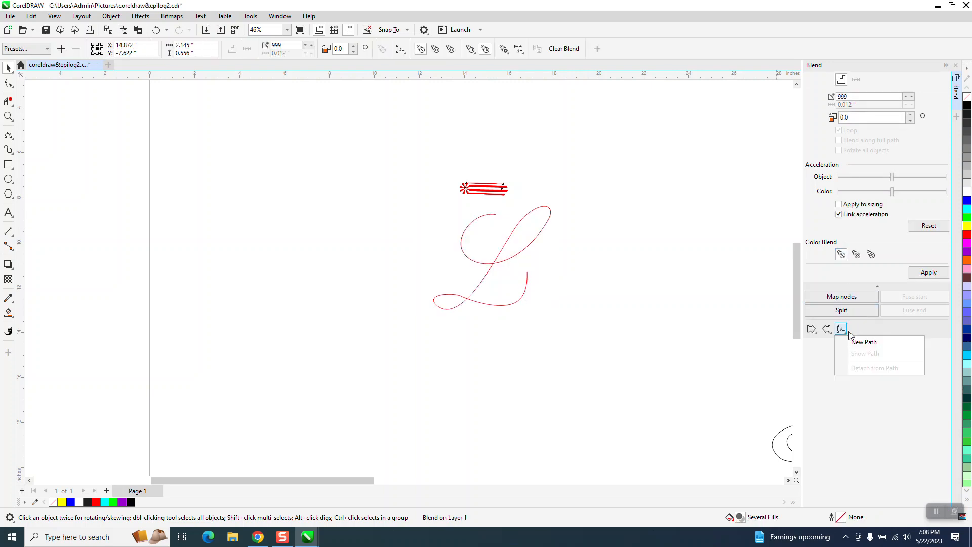
{"action": "left_click", "coordinate": [860, 339]}
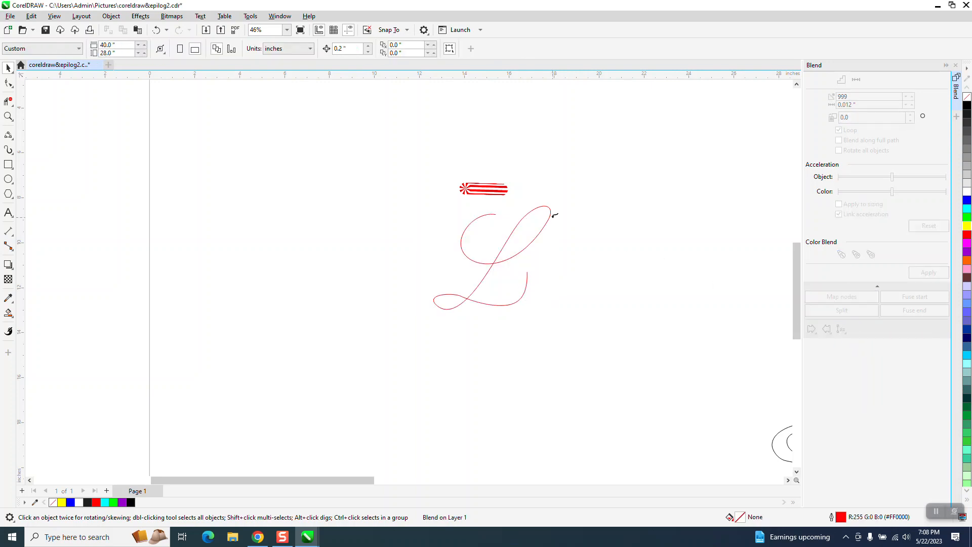
{"action": "left_click", "coordinate": [498, 215]}
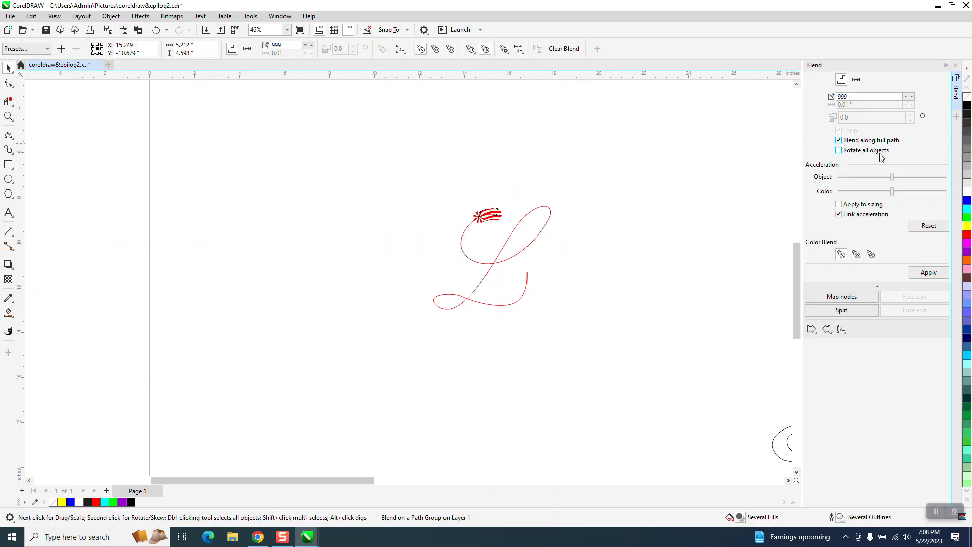
{"action": "left_click", "coordinate": [930, 274]}
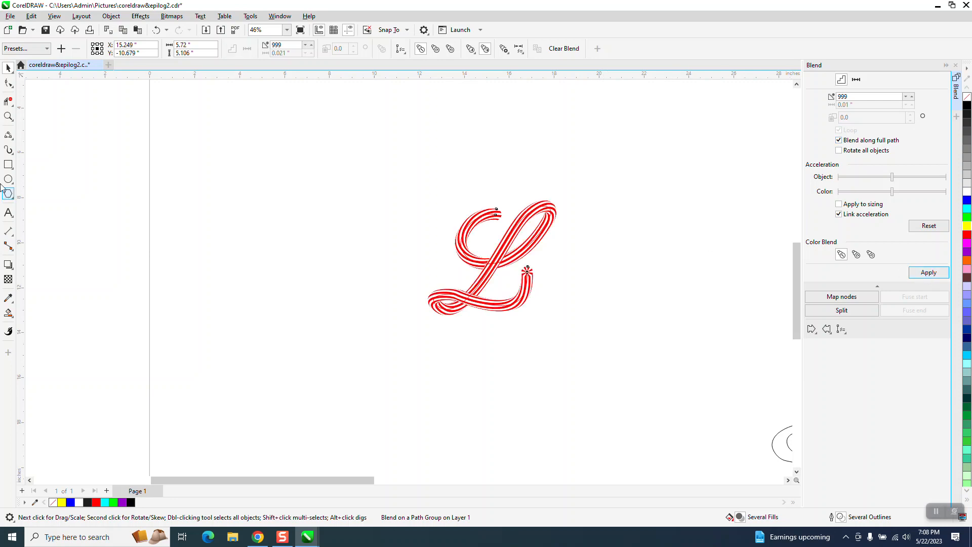
Break the striped blend apart from its path and move the red centerline to the right of the striped letter
{"action": "left_click", "coordinate": [9, 116]}
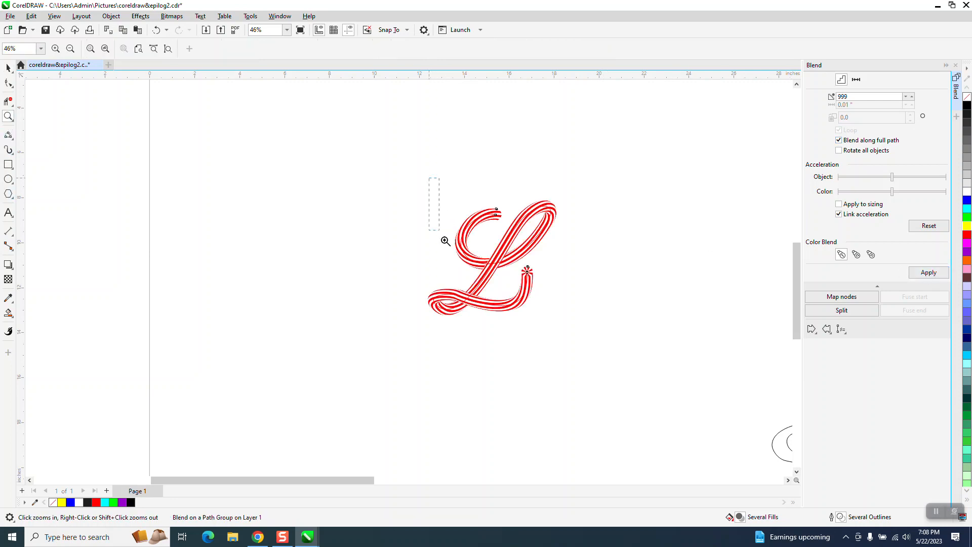
{"action": "left_click_drag", "start_coordinate": [446, 241], "coordinate": [640, 336]}
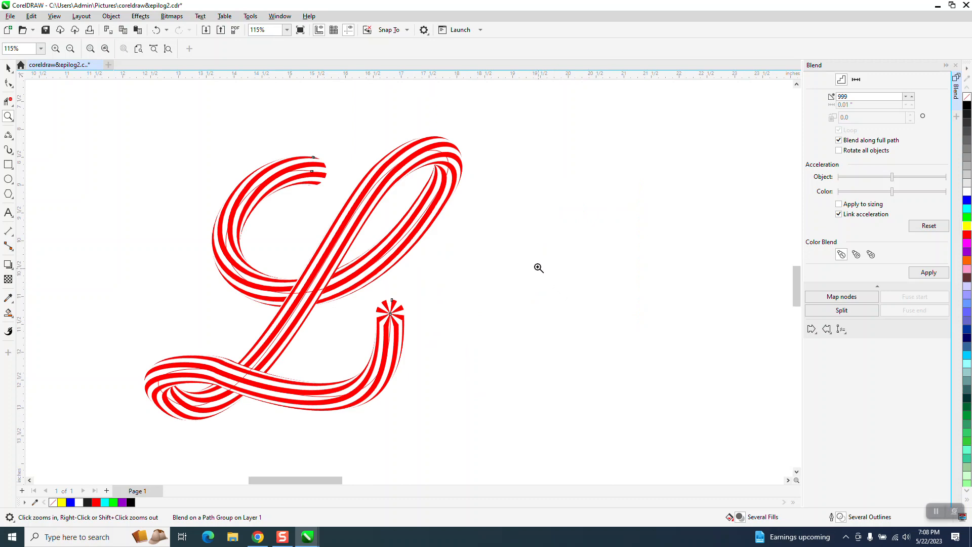
{"action": "scroll", "coordinate": [529, 253], "scroll_direction": "down", "scroll_amount": 1}
{"action": "left_click", "coordinate": [8, 67]}
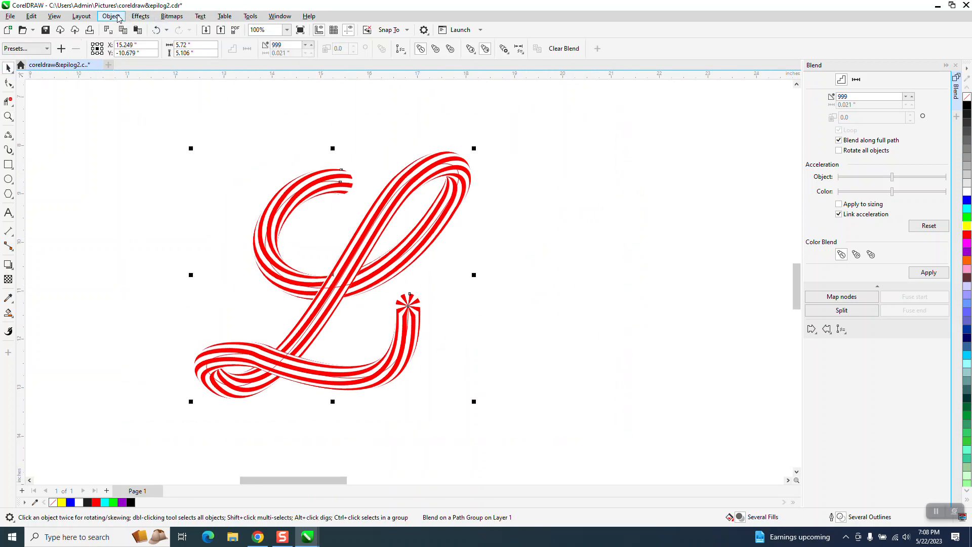
{"action": "left_click", "coordinate": [117, 16]}
{"action": "left_click", "coordinate": [165, 250]}
{"action": "mouse_move", "coordinate": [345, 290]}
{"action": "left_mouse_down"}
{"action": "mouse_move", "coordinate": [396, 283]}
{"action": "mouse_move", "coordinate": [683, 306]}
{"action": "left_mouse_up"}
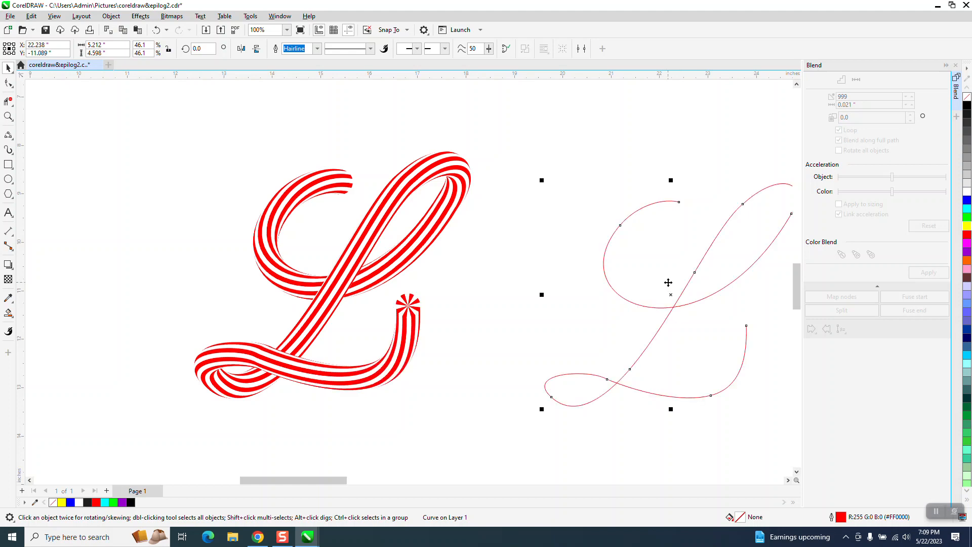
Draw a rectangle about 7.22 by 6.66 inches around the striped letter L and fill it with blue
{"action": "scroll", "coordinate": [623, 258], "scroll_direction": "down", "scroll_amount": 1}
{"action": "left_click", "coordinate": [9, 164]}
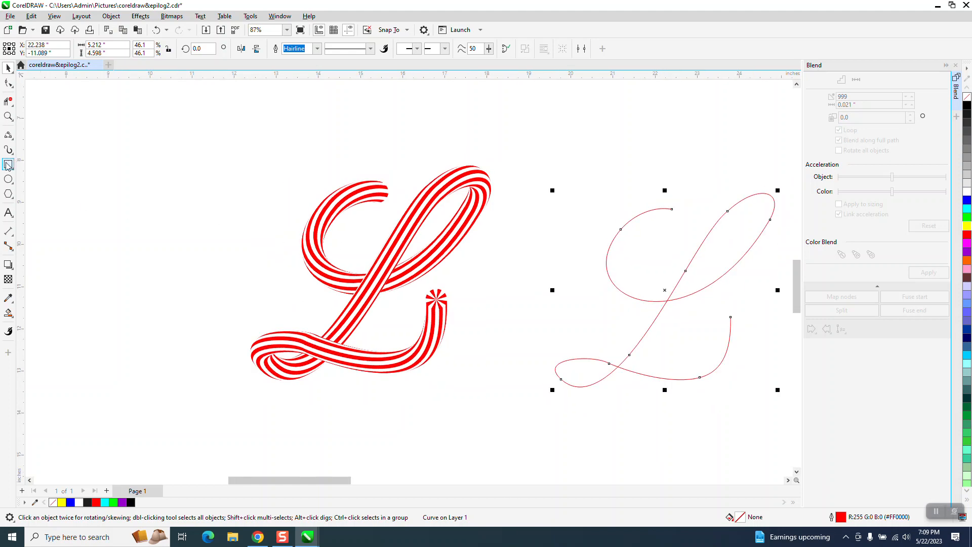
{"action": "left_click_drag", "start_coordinate": [221, 130], "coordinate": [529, 414]}
{"action": "left_click", "coordinate": [967, 200]}
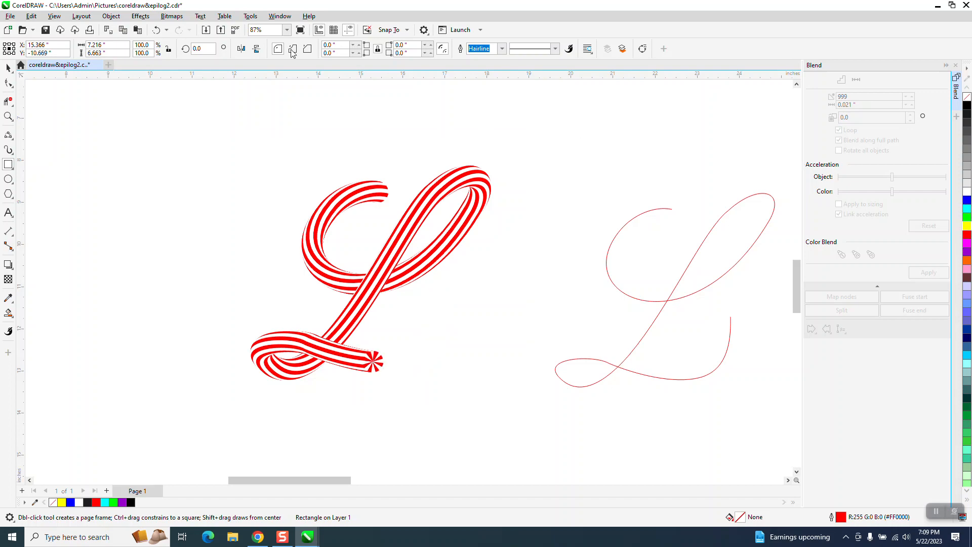
Send the blue rectangle behind the striped letter L and clear the selection
{"action": "left_click", "coordinate": [111, 15]}
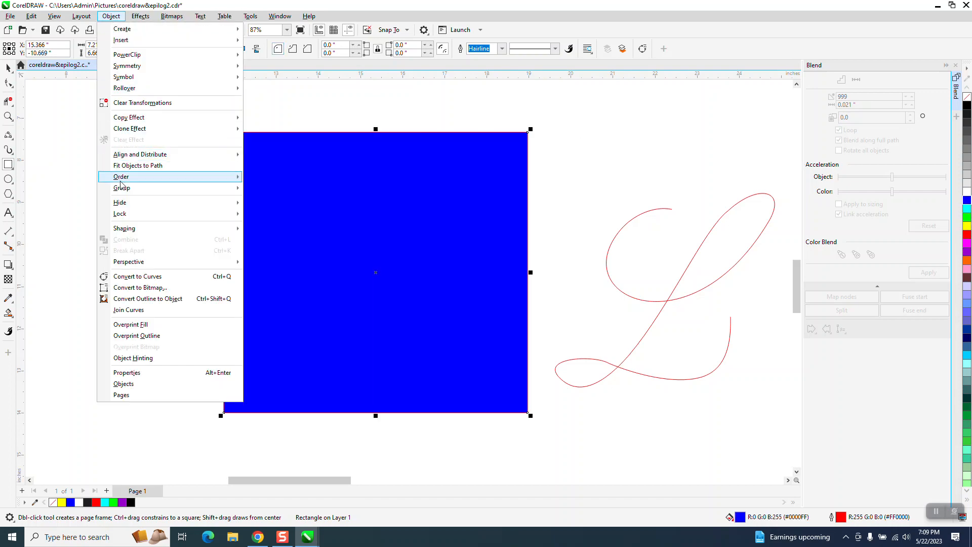
{"action": "mouse_move", "coordinate": [121, 179]}
{"action": "left_click", "coordinate": [299, 195]}
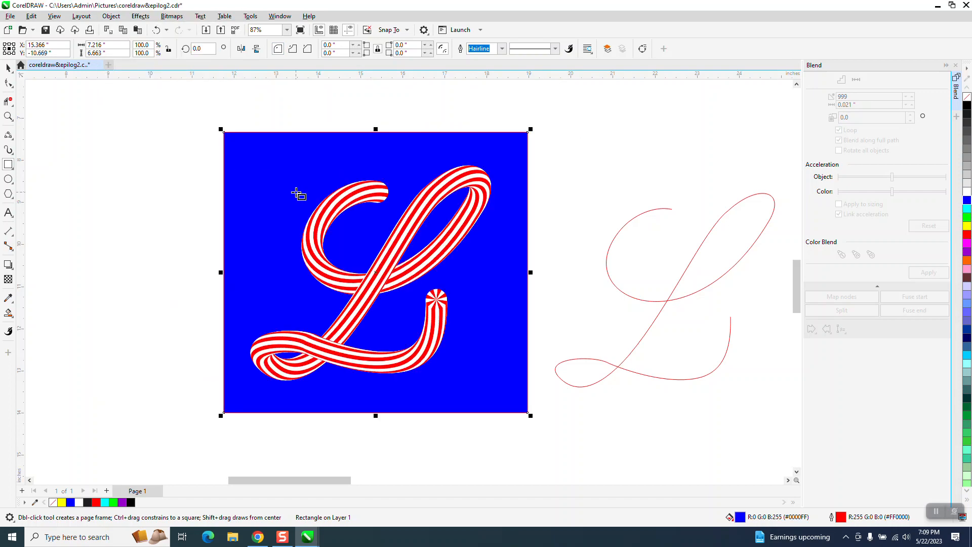
{"action": "left_click", "coordinate": [8, 68]}
{"action": "left_click", "coordinate": [112, 119]}
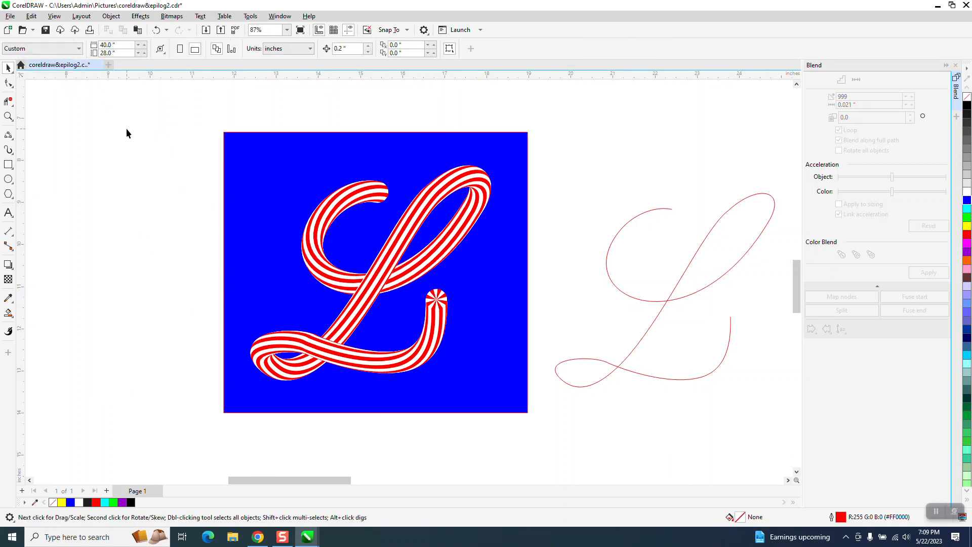